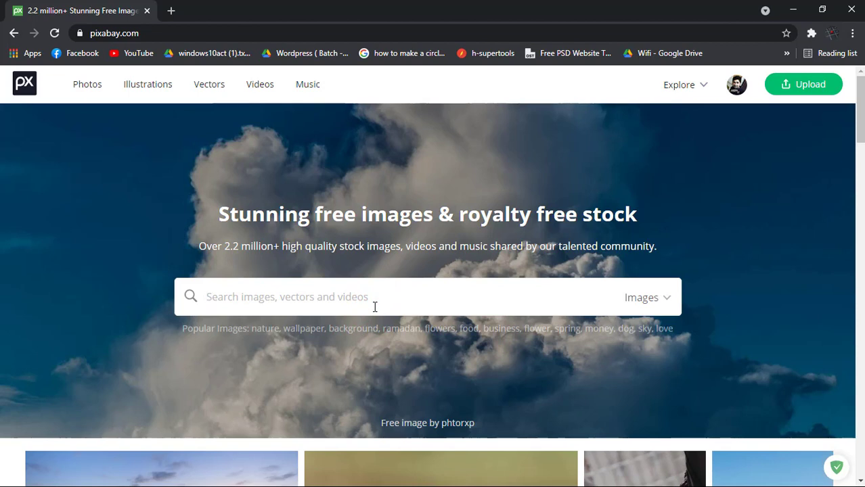
# Search Pixabay for 'neon' and open the hand on DJ turntable photo
pyautogui.write('neon')
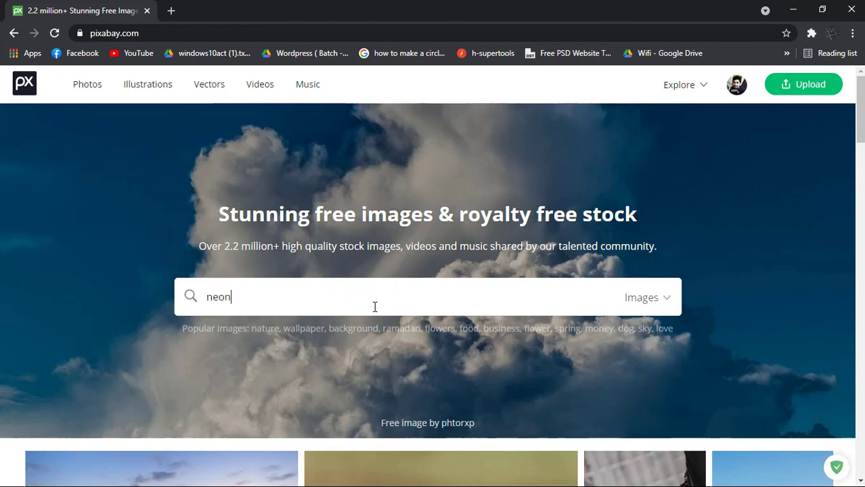
pyautogui.press('Return')
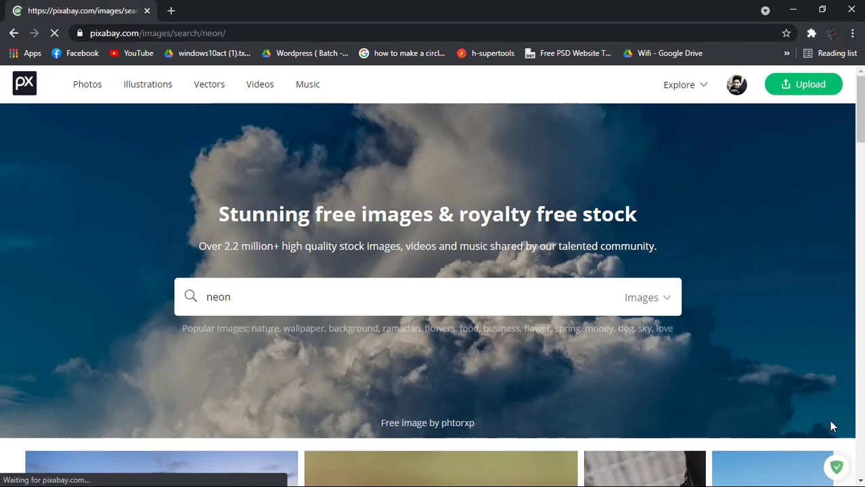
pyautogui.scroll(-12, 535, 351)
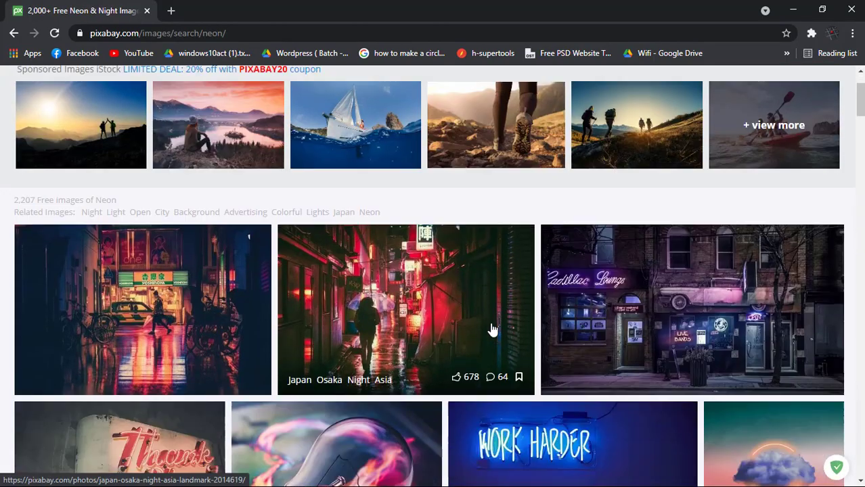
pyautogui.scroll(-1, 494, 338)
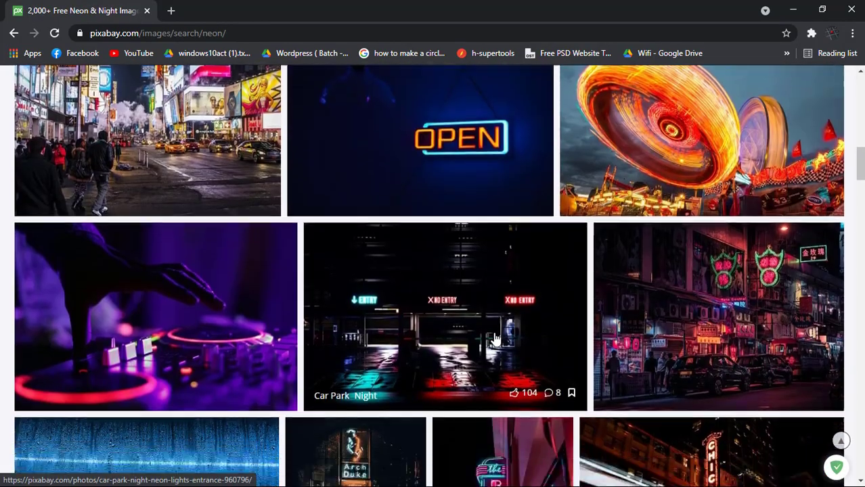
pyautogui.click(134, 278)
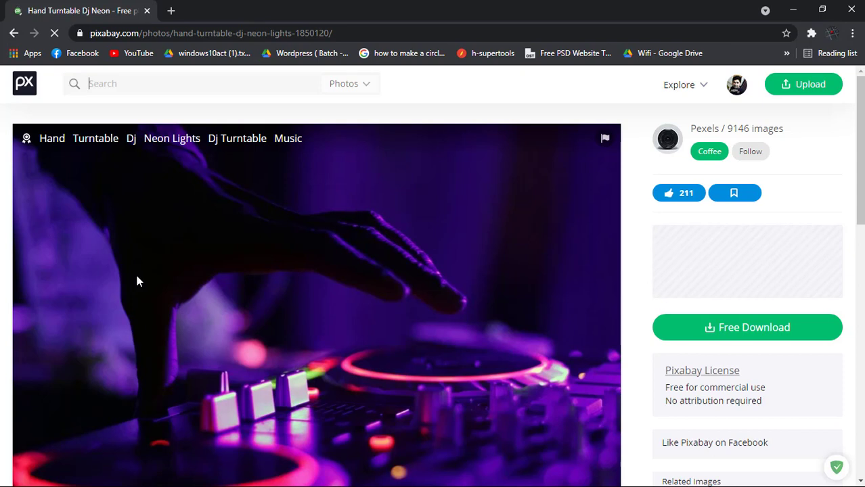
# Download the photo at 1920×1280 and show the browser's downloads list
pyautogui.click(696, 328)
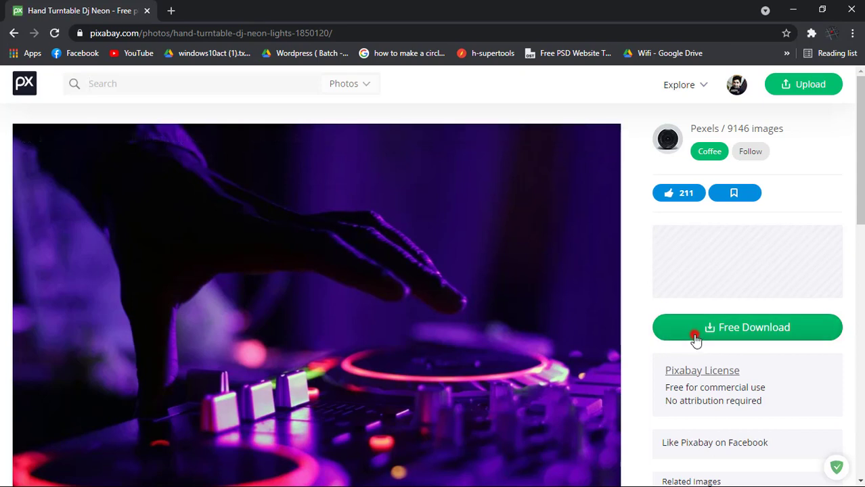
pyautogui.scroll(-1, 696, 341)
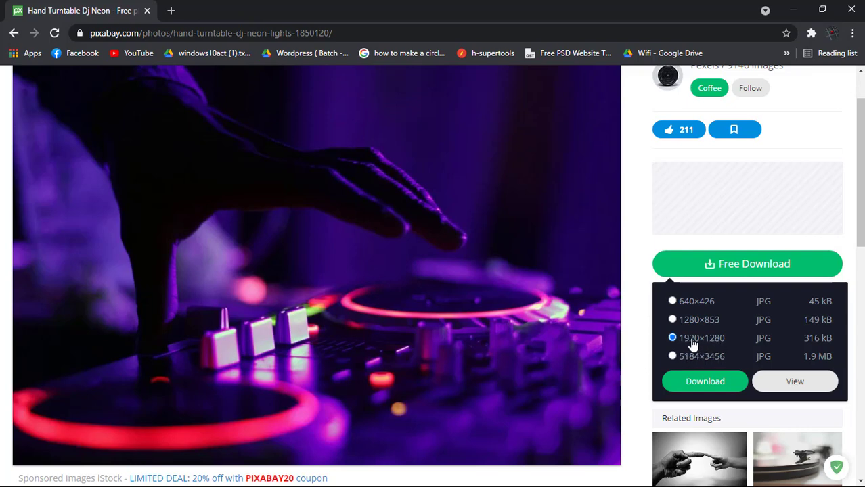
pyautogui.click(718, 381)
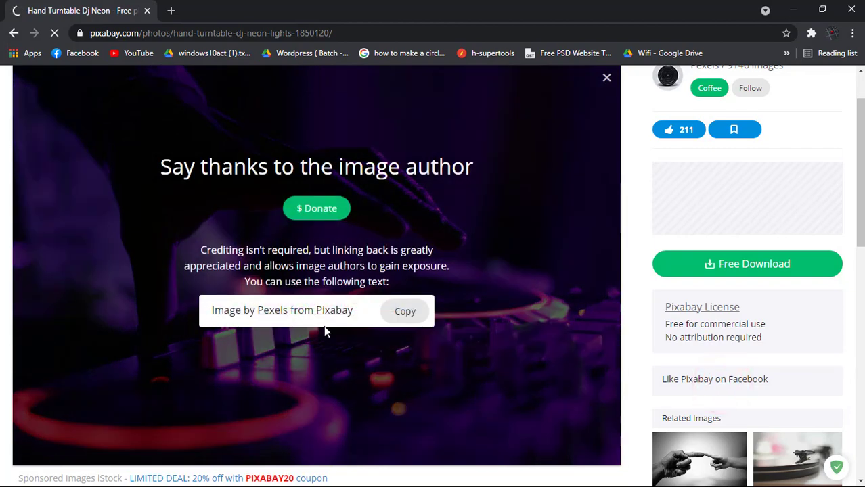
pyautogui.click(815, 467)
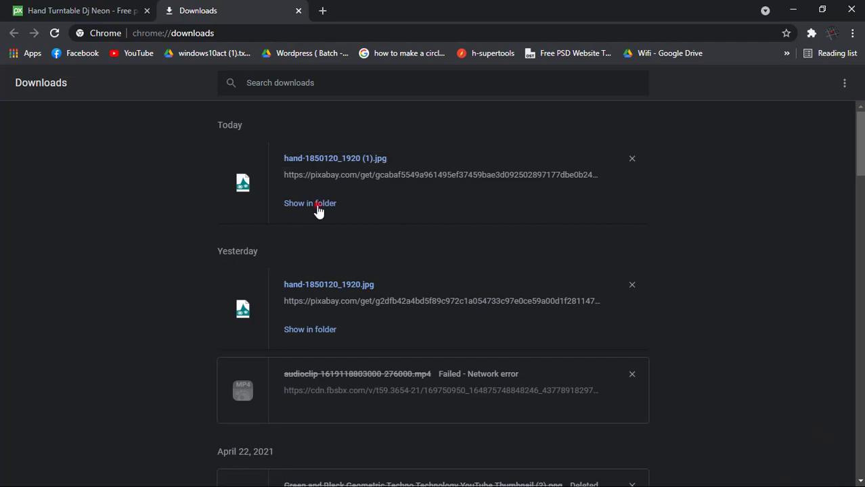
# Locate hand-1850120_1920 (1).jpg in the Downloads folder and bring Photoshop forward
pyautogui.click(317, 204)
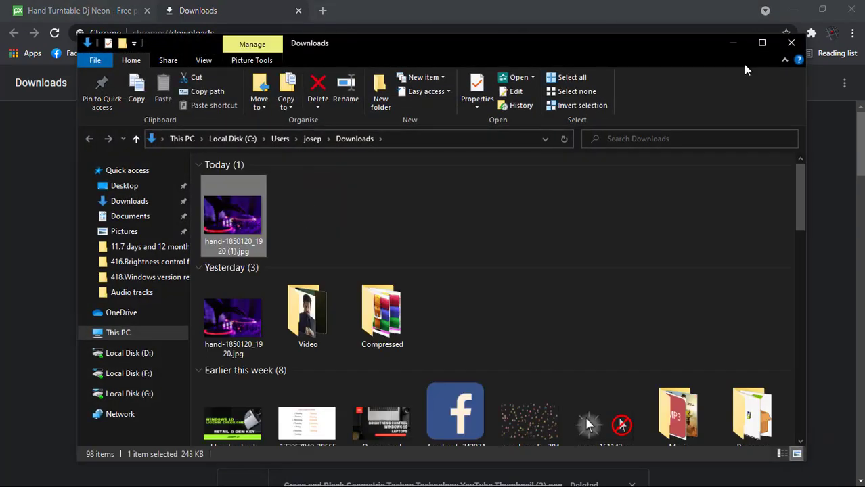
pyautogui.click(792, 10)
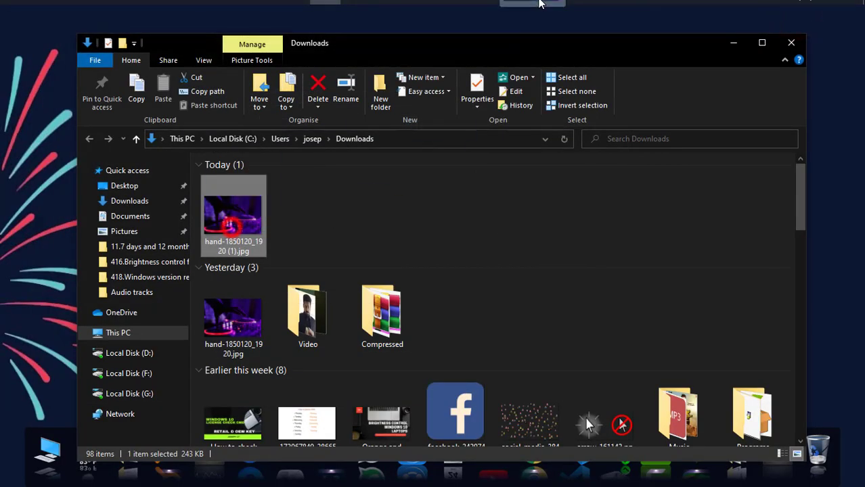
pyautogui.click(338, 12)
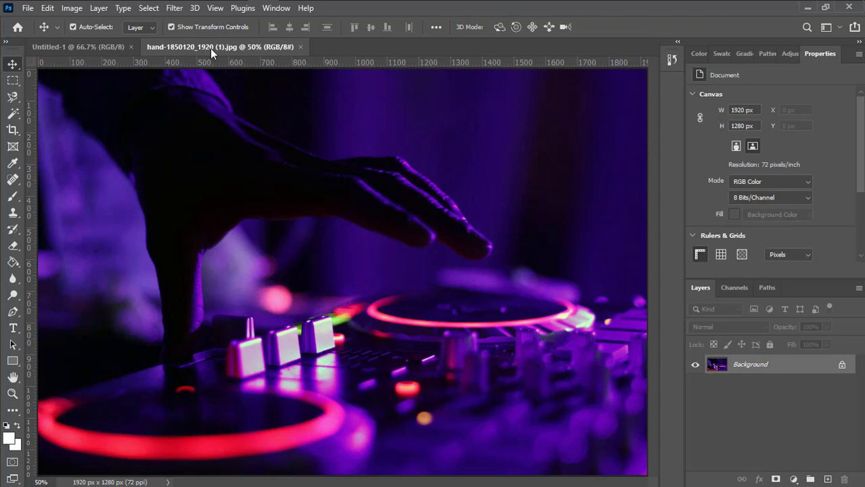
# Drop the DJ photo into Untitled-1 as Layer 1 and close the separate photo document
pyautogui.moveTo(210, 48); pyautogui.dragTo(460, 148)
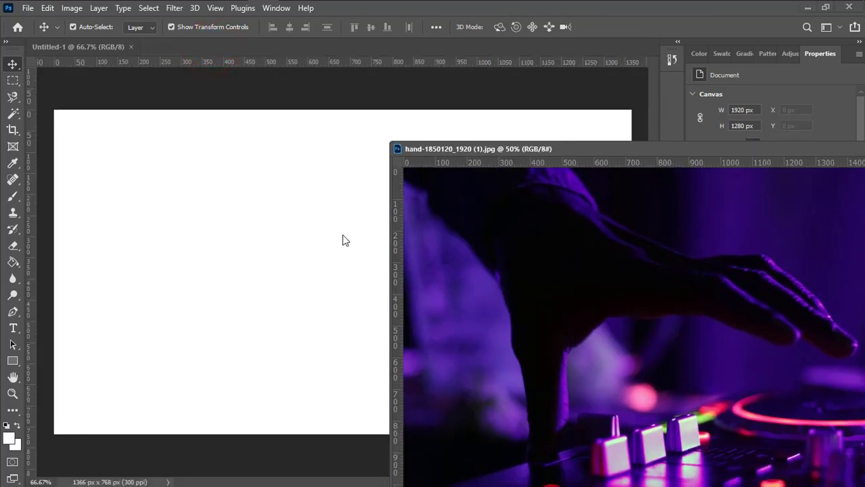
pyautogui.moveTo(330, 267); pyautogui.dragTo(308, 269)
pyautogui.moveTo(578, 150); pyautogui.dragTo(134, 160)
pyautogui.click(551, 159)
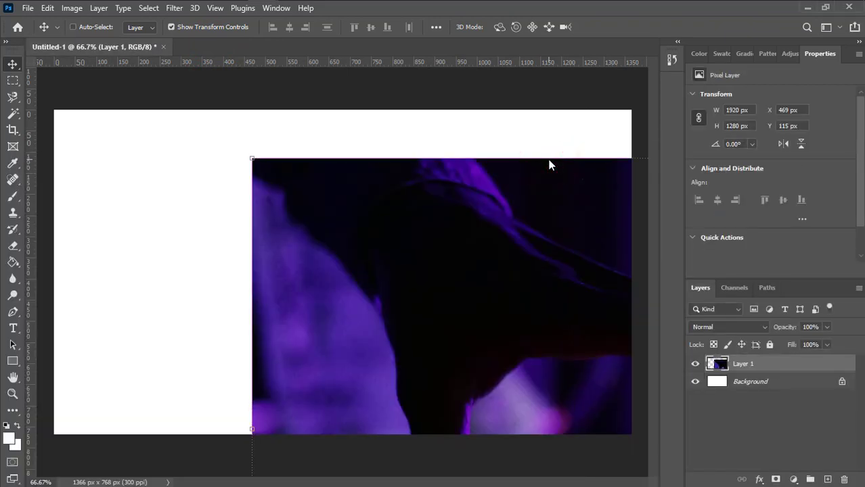
pyautogui.hotkey('ctrl', '-')
pyautogui.hotkey('ctrl', '-')
pyautogui.hotkey('ctrl', '-')
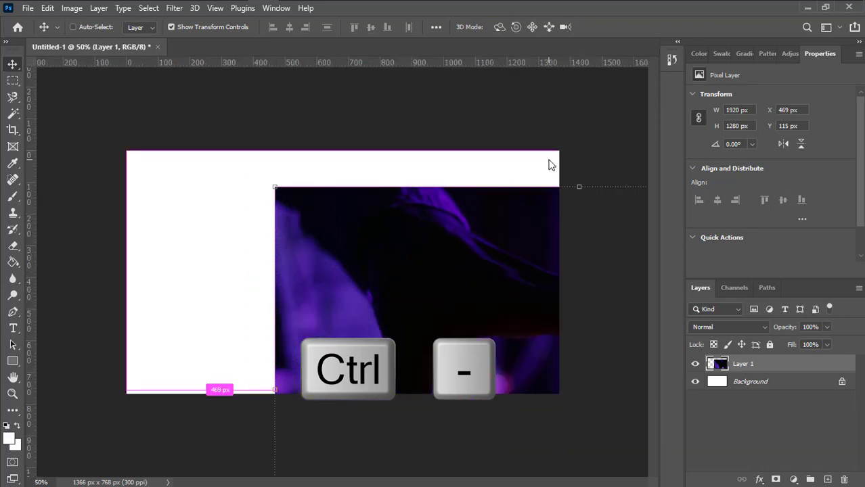
# Reposition and scale Layer 1 so the photo fills the 1366×768 canvas
pyautogui.moveTo(436, 296); pyautogui.dragTo(259, 203)
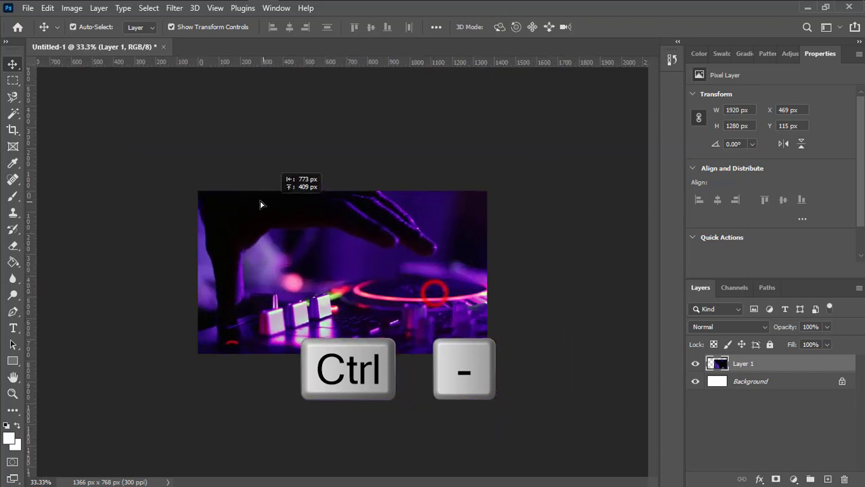
pyautogui.moveTo(335, 255); pyautogui.dragTo(347, 274)
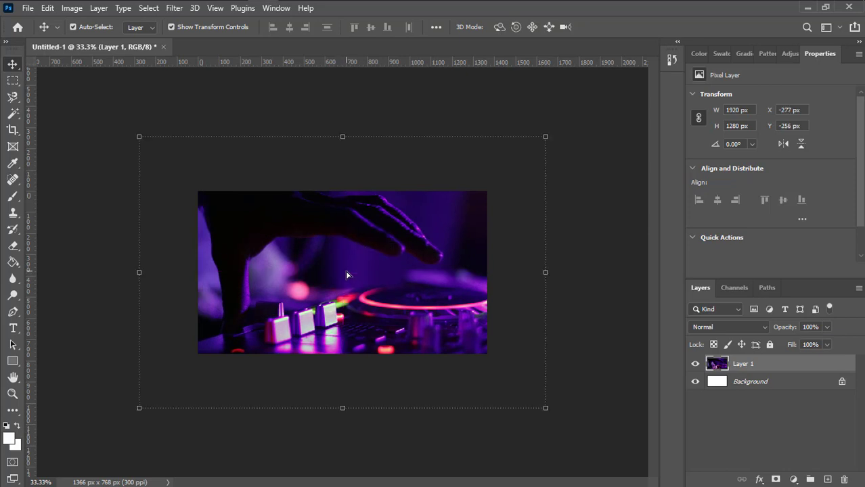
pyautogui.press('alt')
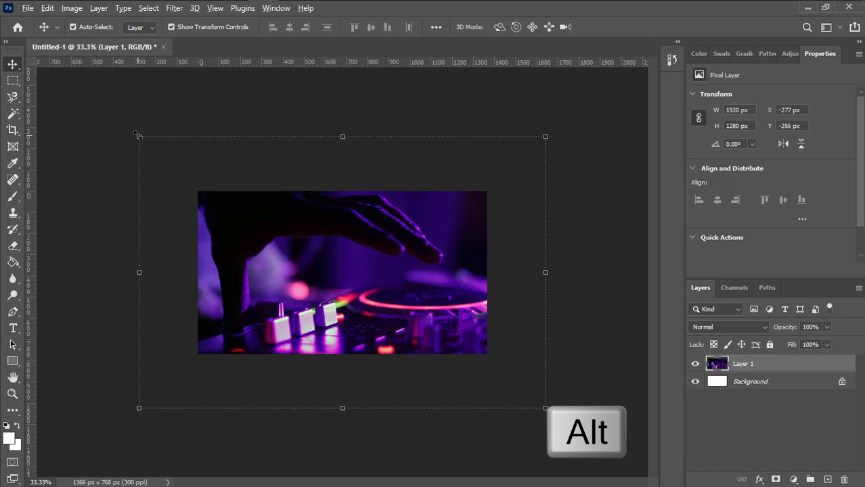
pyautogui.moveTo(139, 138); pyautogui.dragTo(193, 180)
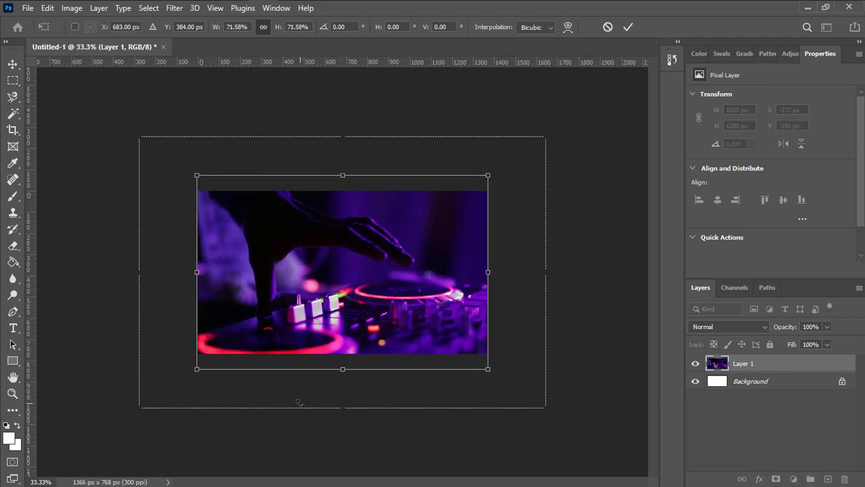
pyautogui.click(628, 28)
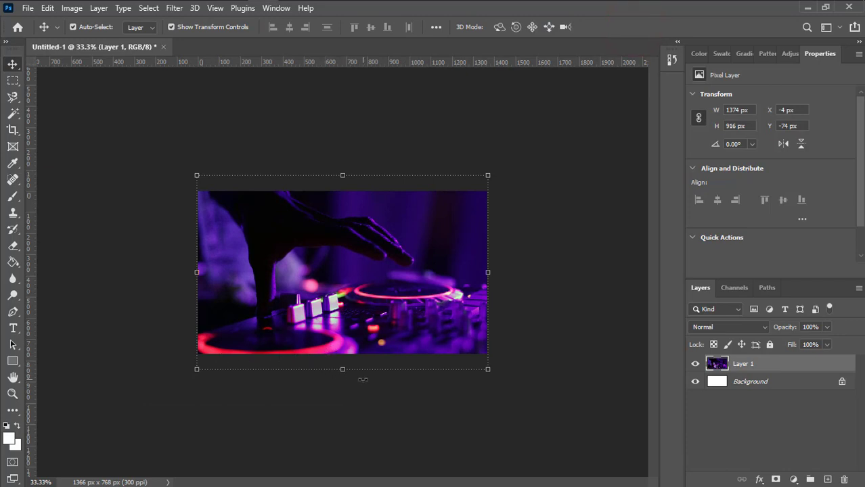
pyautogui.moveTo(343, 371); pyautogui.dragTo(343, 364)
pyautogui.hotkey('ctrl', 'z')
pyautogui.press('shift')
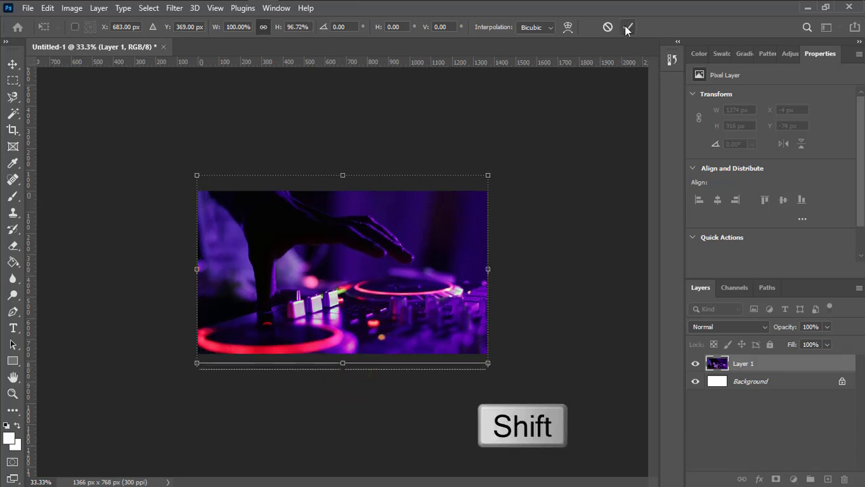
pyautogui.click(628, 27)
pyautogui.click(575, 292)
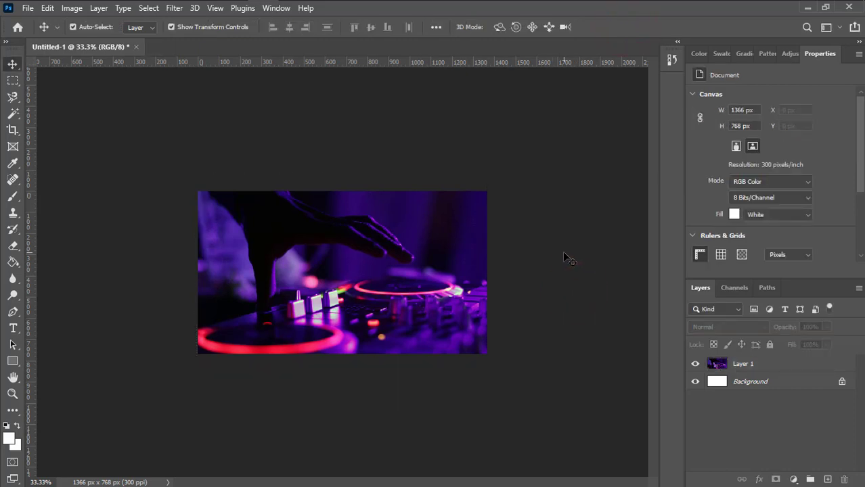
# Duplicate Layer 1 as Layer 1 copy and hide the original Layer 1
pyautogui.hotkey('ctrl', '+')
pyautogui.hotkey('ctrl', '+')
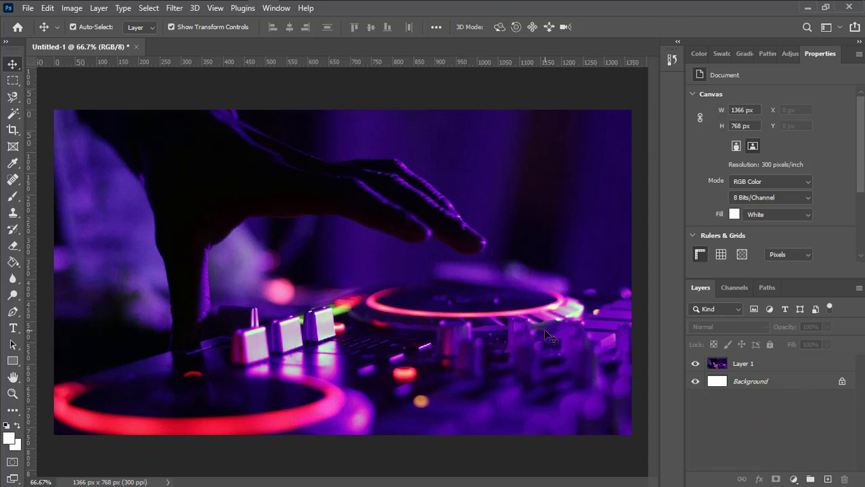
pyautogui.click(768, 364)
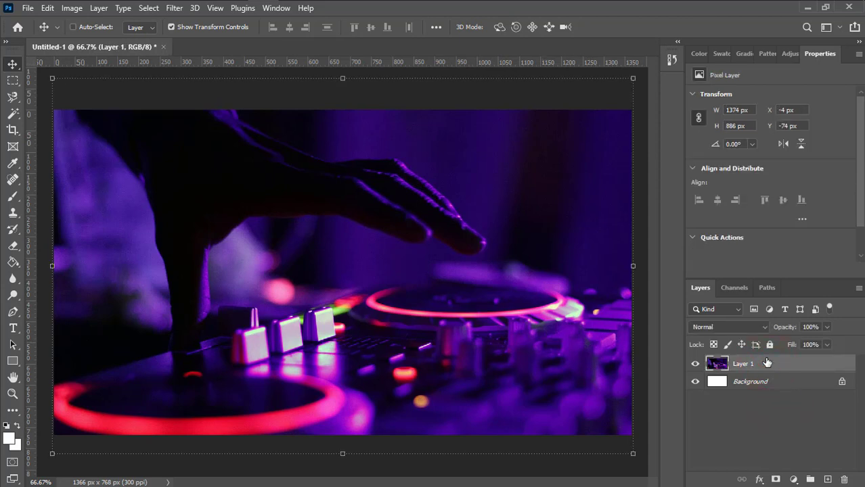
pyautogui.hotkey('ctrl', 'j')
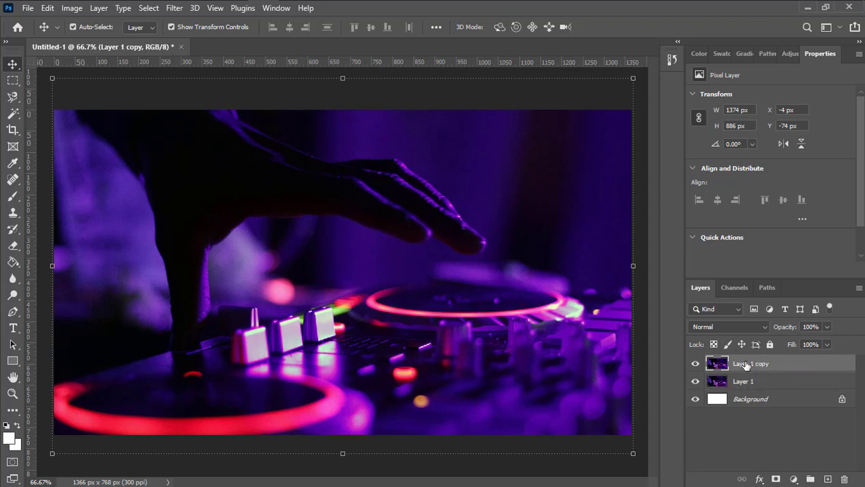
pyautogui.click(695, 382)
pyautogui.hotkey('ctrl', '-')
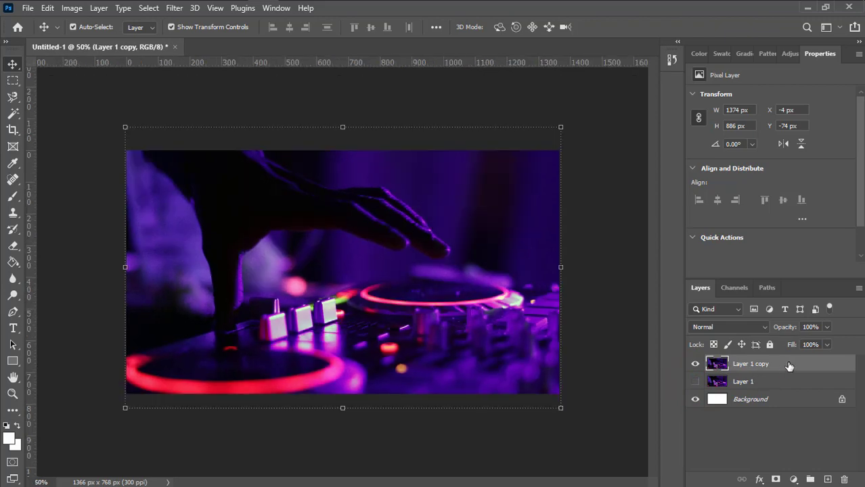
pyautogui.click(71, 8)
# Apply a Curves S-curve (75→59, 177→201) to Layer 1 copy for stronger contrast
pyautogui.click(92, 40)
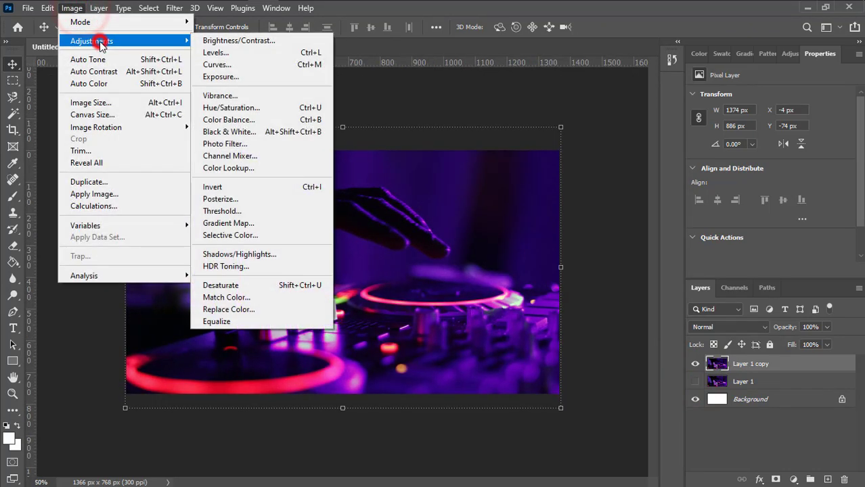
pyautogui.click(223, 65)
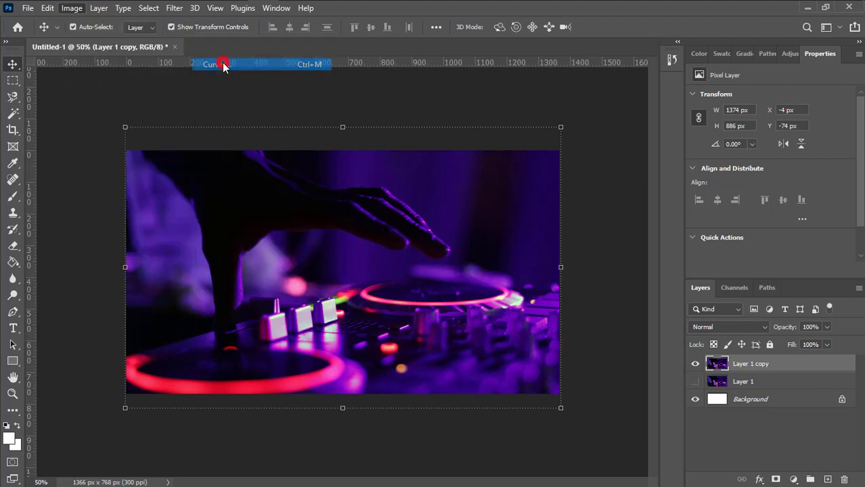
pyautogui.moveTo(222, 90); pyautogui.dragTo(592, 103)
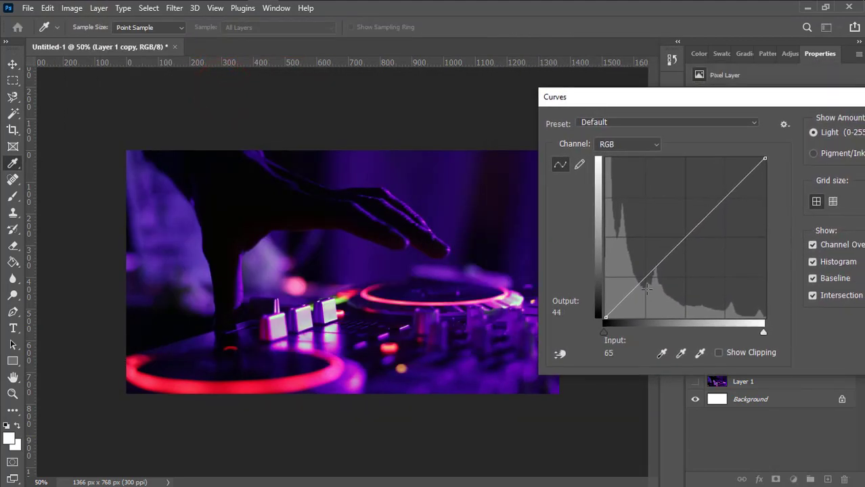
pyautogui.moveTo(646, 278); pyautogui.dragTo(652, 280)
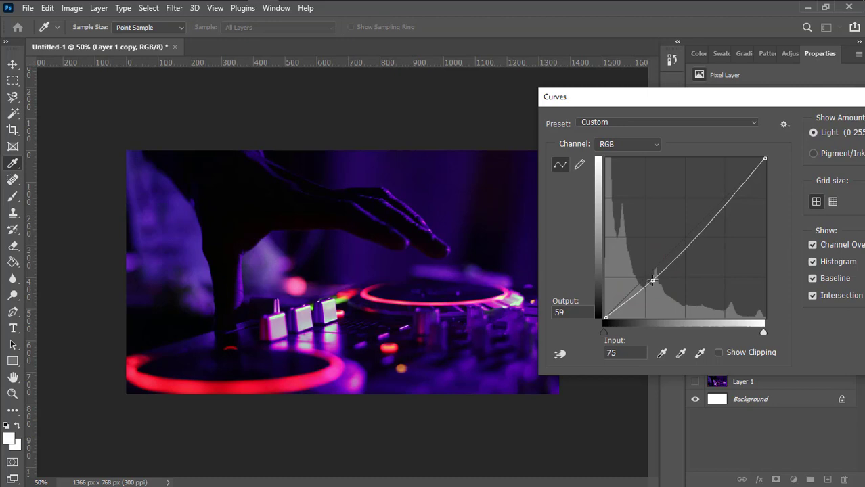
pyautogui.moveTo(732, 200); pyautogui.dragTo(716, 192)
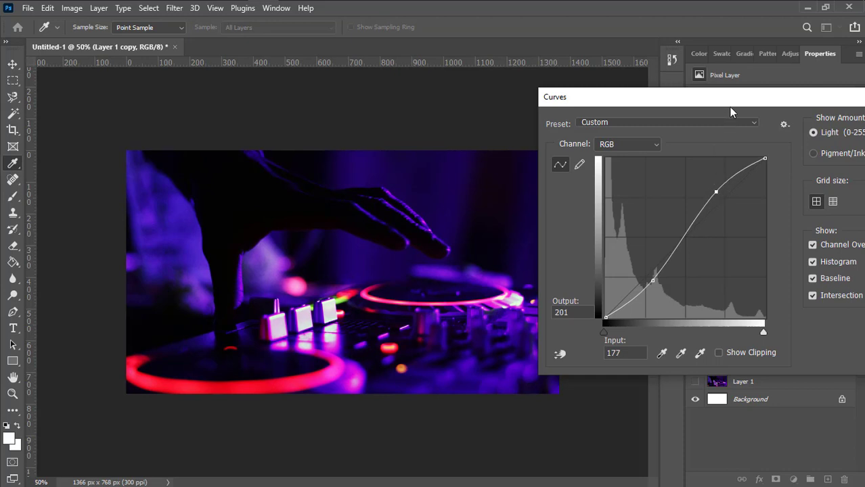
pyautogui.moveTo(740, 95); pyautogui.dragTo(536, 96)
pyautogui.click(715, 128)
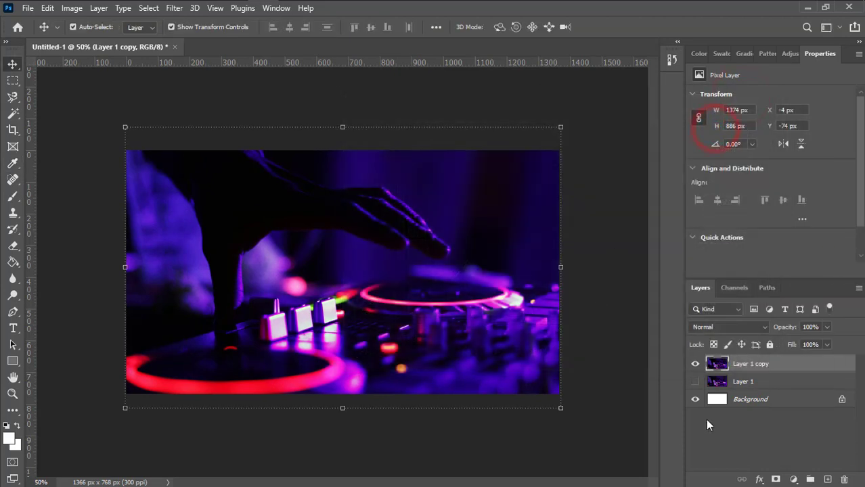
# Add a new layer and draw a wide rectangle band across the photo's middle
pyautogui.click(720, 424)
pyautogui.click(737, 361)
pyautogui.click(828, 481)
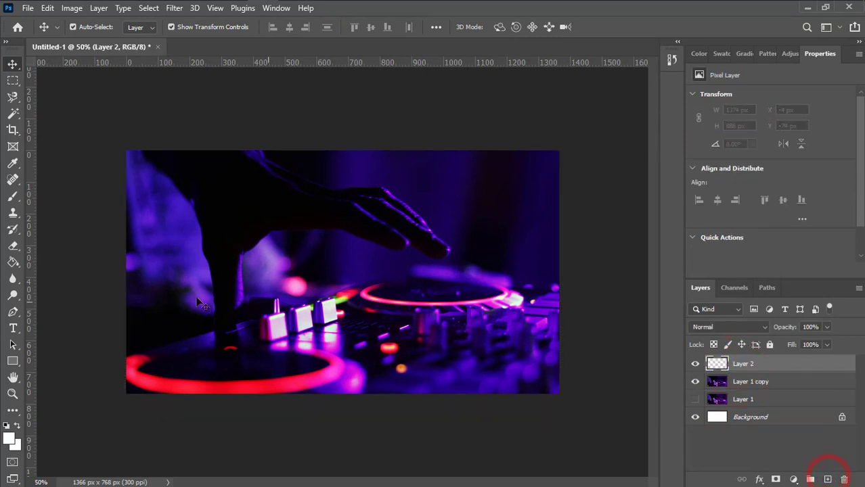
pyautogui.click(13, 360)
pyautogui.click(66, 359)
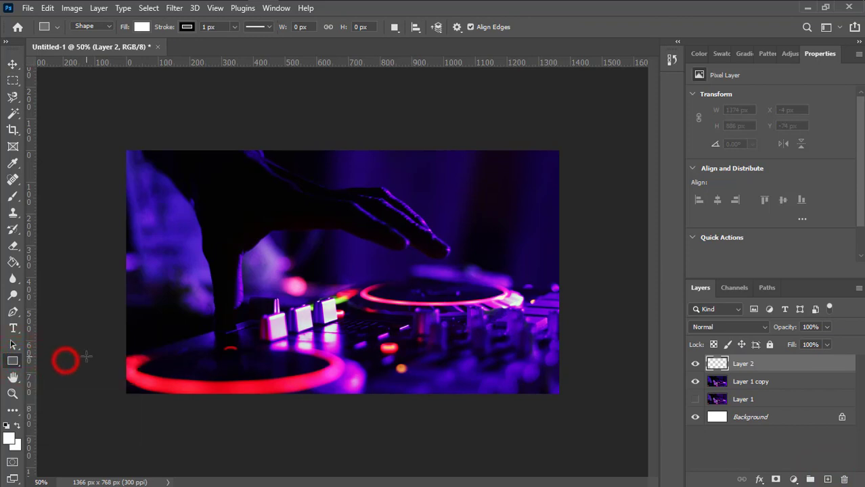
pyautogui.moveTo(117, 239); pyautogui.dragTo(564, 313)
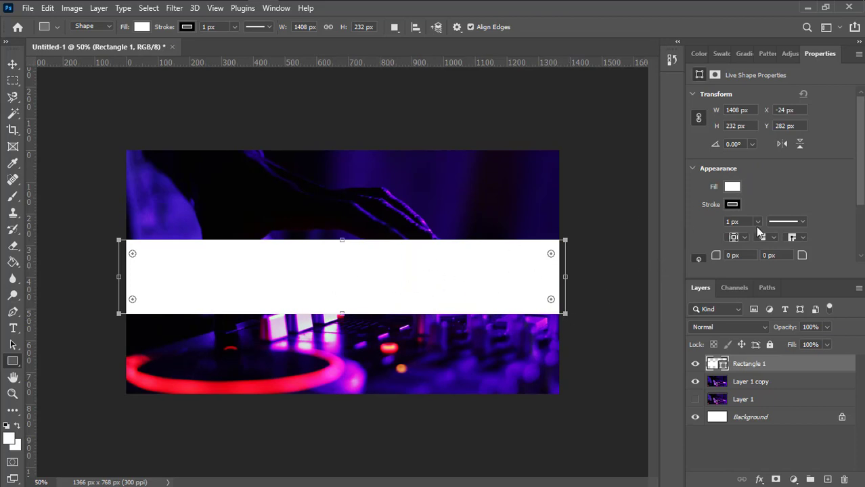
# Set the Rectangle 1 band's fill colour to black
pyautogui.click(732, 187)
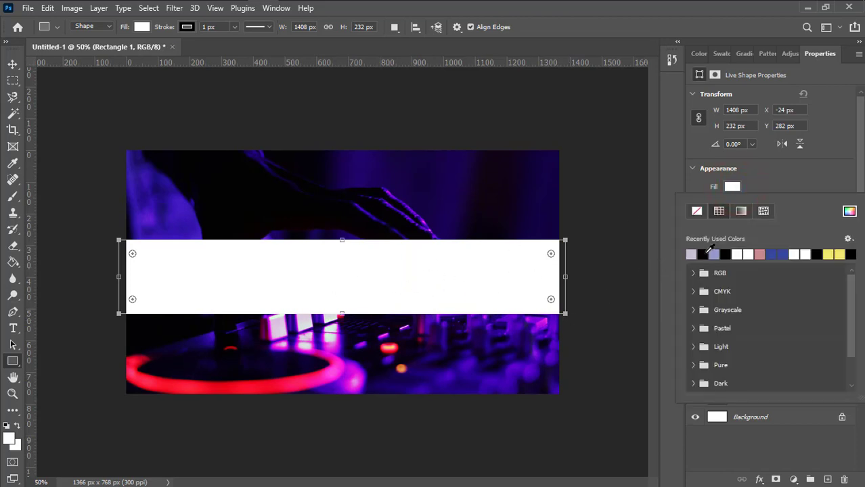
pyautogui.click(703, 255)
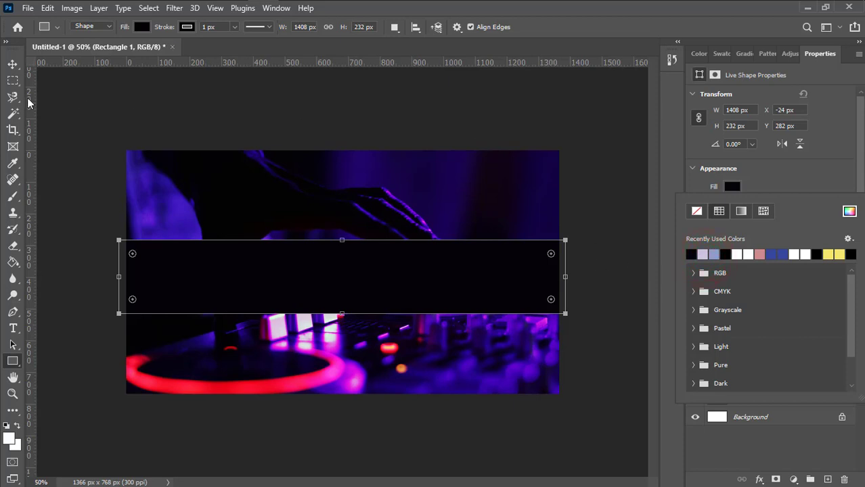
pyautogui.click(17, 58)
pyautogui.click(13, 65)
pyautogui.click(745, 446)
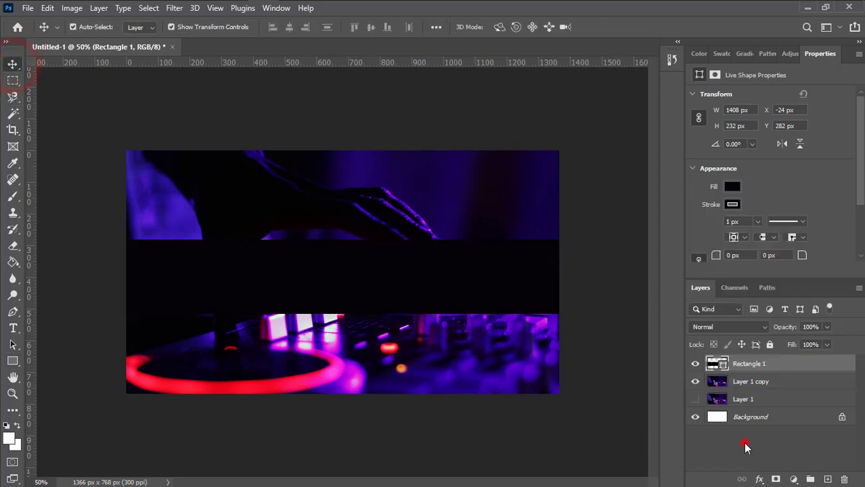
# Align Rectangle 1 with Background on horizontal and vertical centres
pyautogui.click(751, 363)
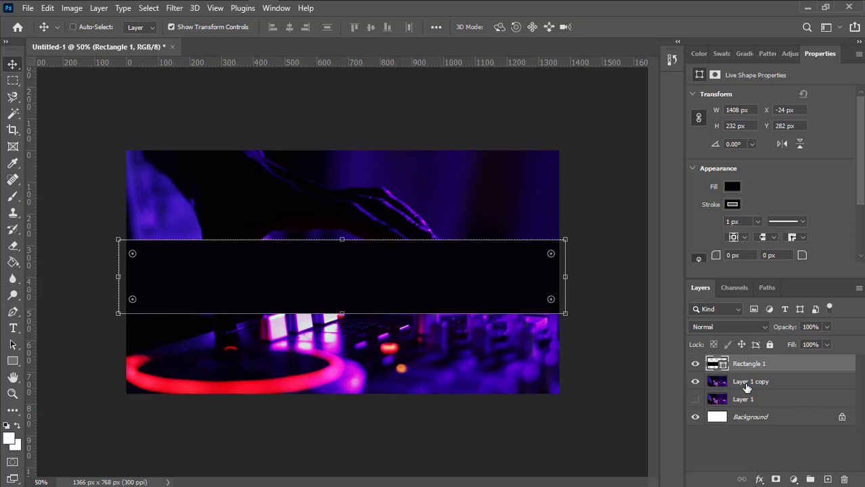
pyautogui.keyDown('ctrl'); pyautogui.click(751, 417); pyautogui.keyUp('ctrl')
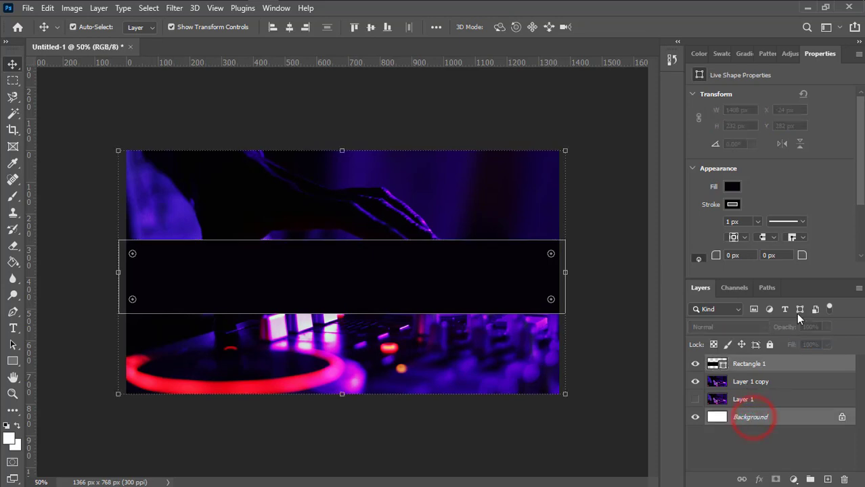
pyautogui.click(289, 27)
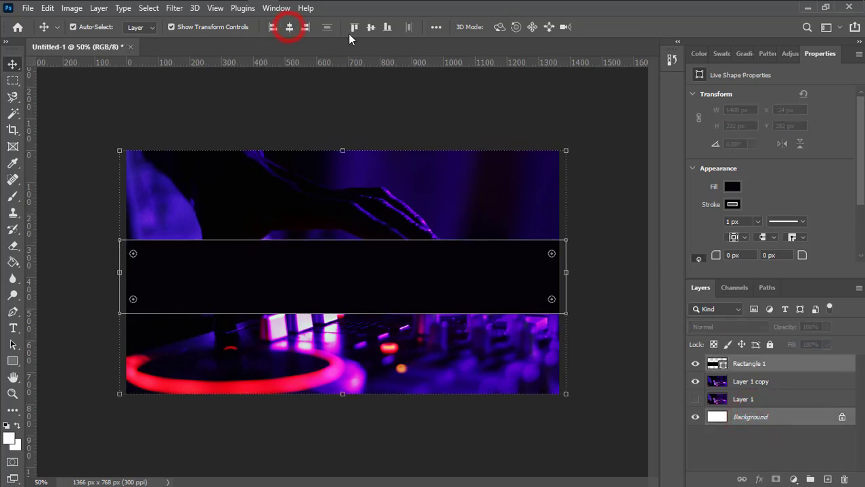
pyautogui.click(370, 27)
pyautogui.click(615, 267)
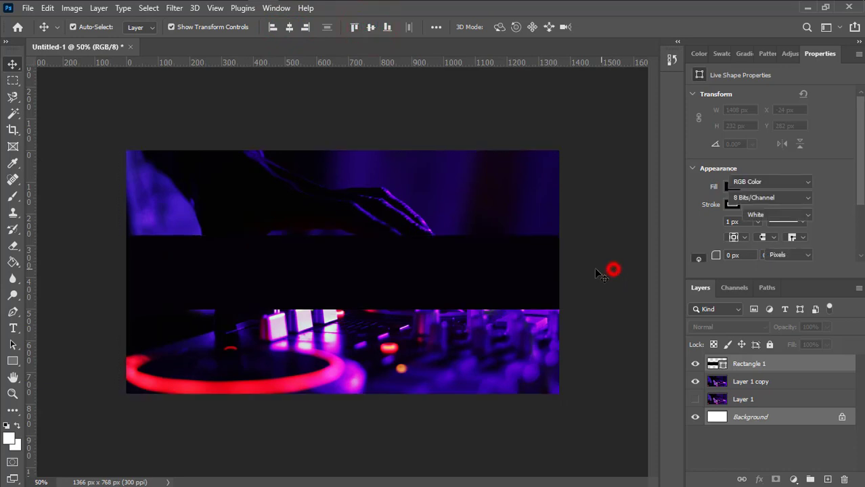
pyautogui.click(519, 272)
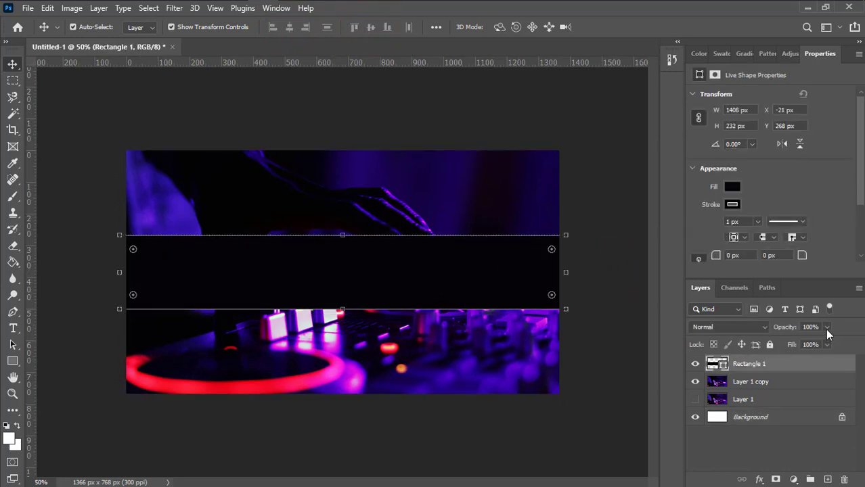
pyautogui.click(826, 328)
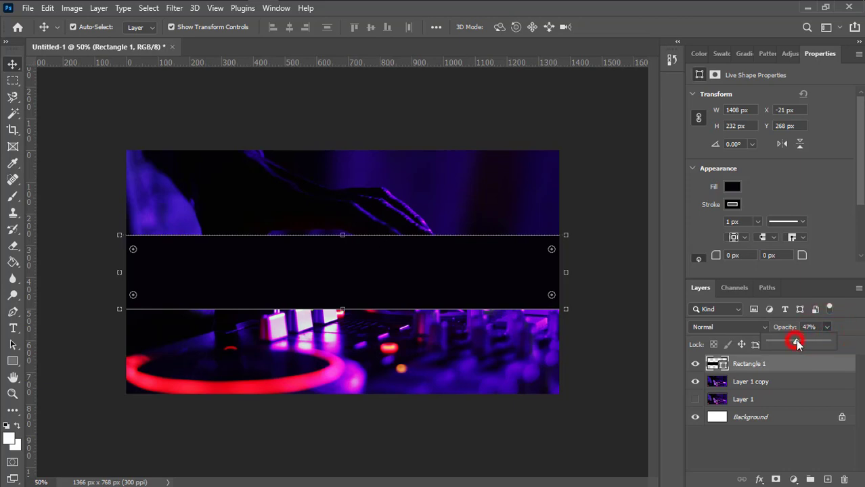
# Set Rectangle 1's opacity to 50%, then add an empty Layer 2 on top
pyautogui.moveTo(796, 342); pyautogui.dragTo(790, 343)
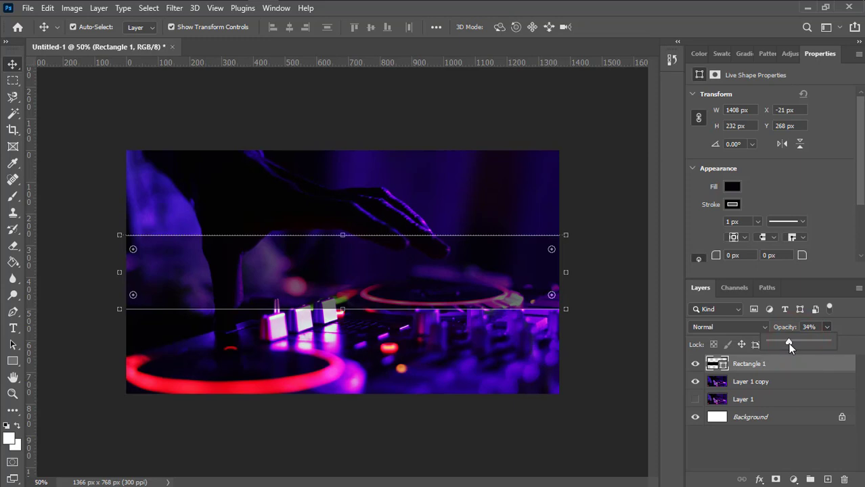
pyautogui.moveTo(788, 343); pyautogui.dragTo(791, 345)
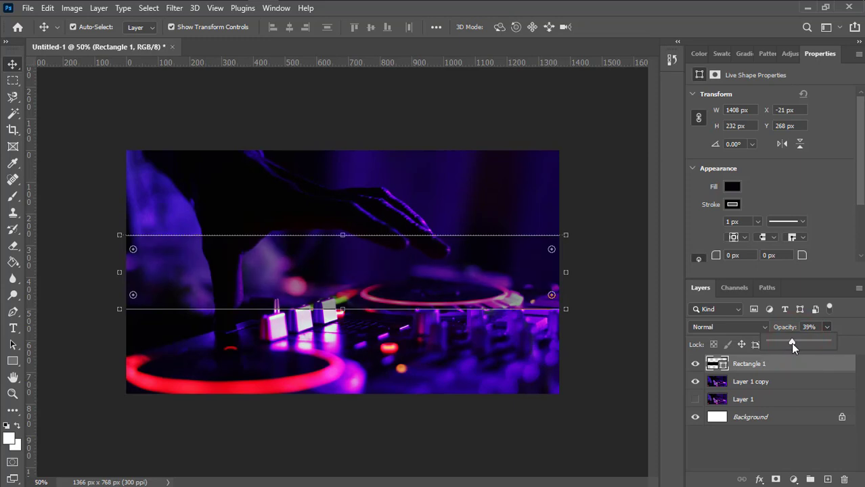
pyautogui.click(770, 445)
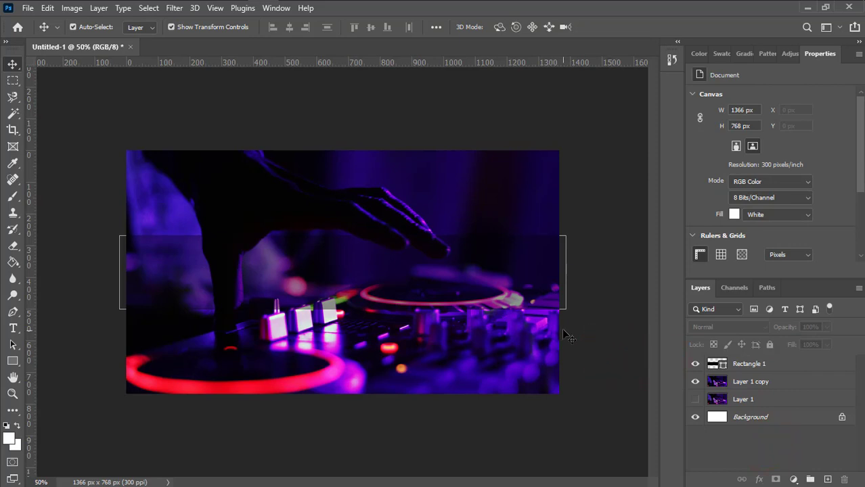
pyautogui.click(771, 364)
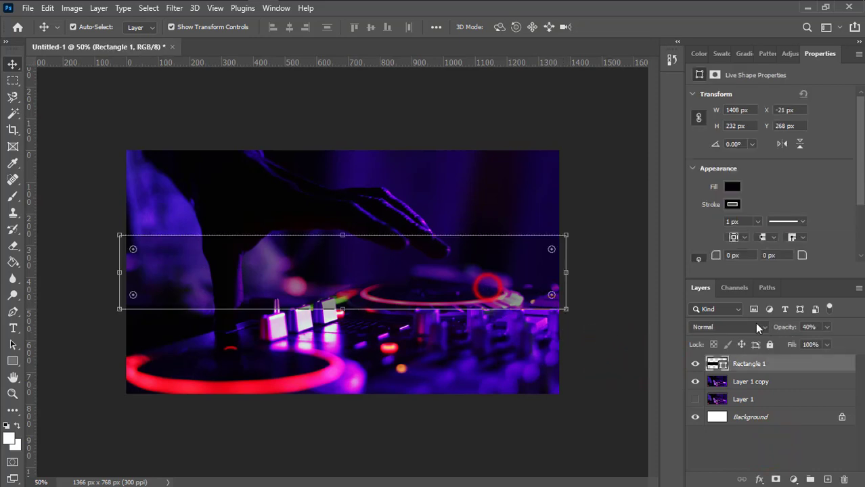
pyautogui.click(828, 327)
pyautogui.moveTo(820, 340); pyautogui.dragTo(826, 339)
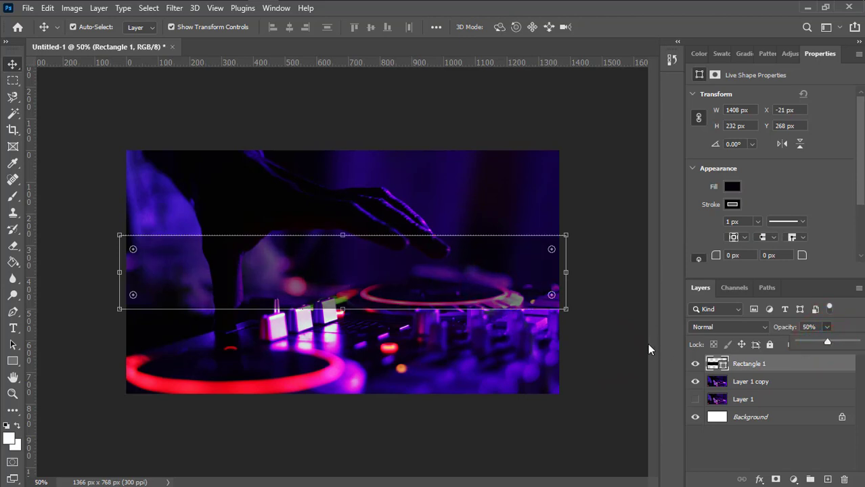
pyautogui.click(591, 355)
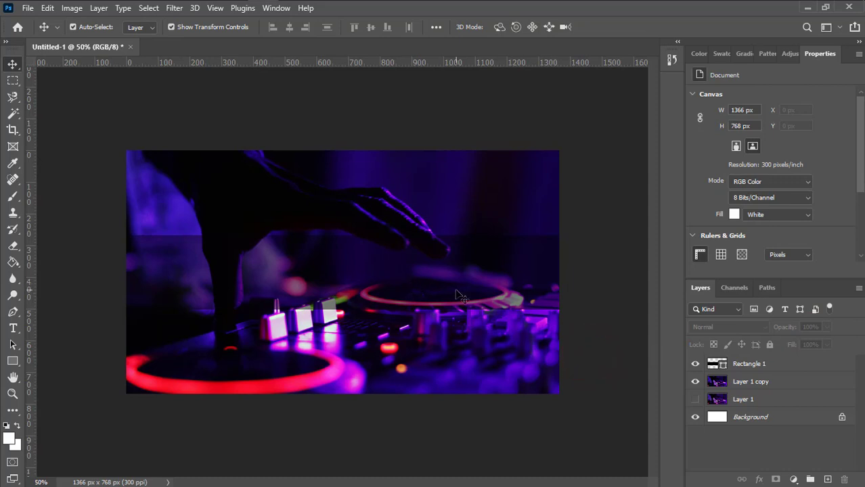
pyautogui.click(588, 345)
pyautogui.click(826, 478)
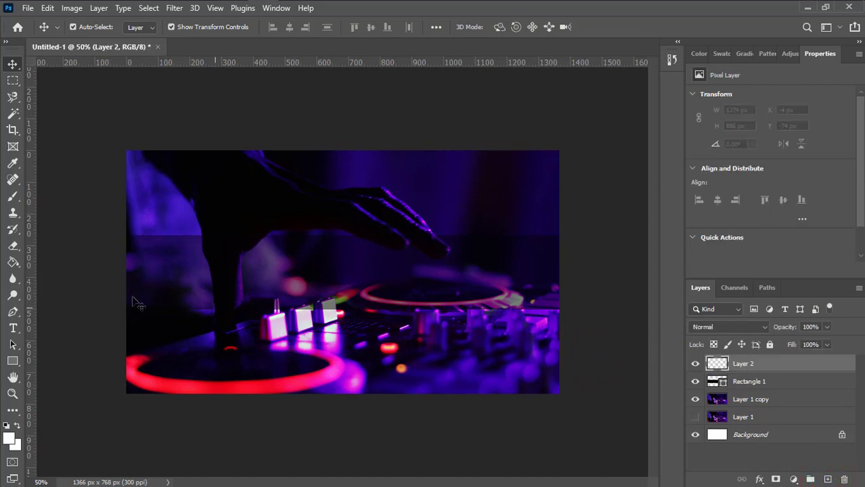
# Type the DJ's name as a Norwester 50 pt title and move it onto the band
pyautogui.click(13, 328)
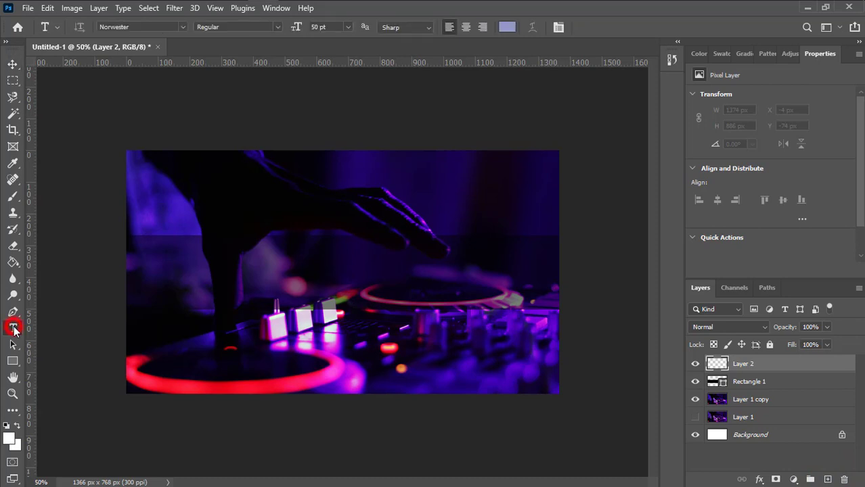
pyautogui.click(291, 269)
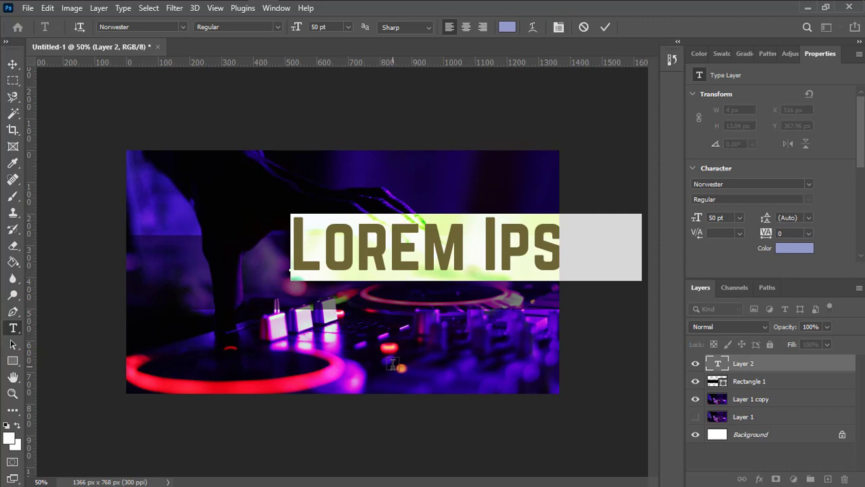
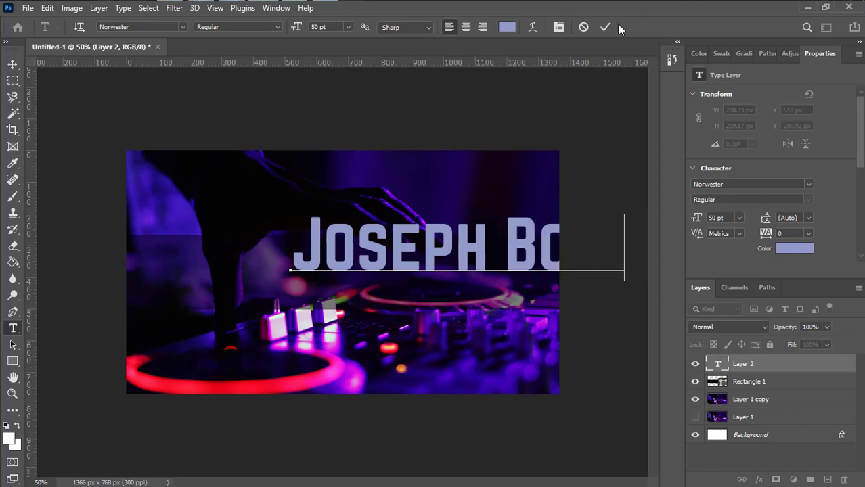
pyautogui.click(605, 26)
pyautogui.click(12, 65)
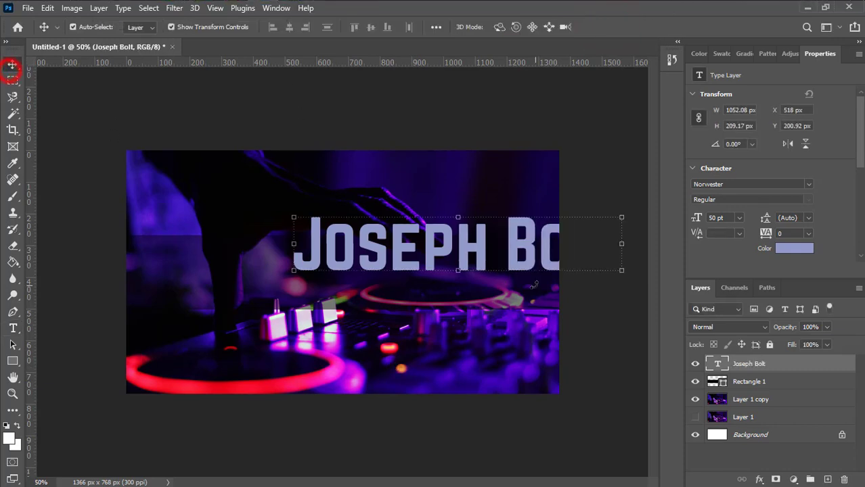
pyautogui.moveTo(432, 250); pyautogui.dragTo(336, 276)
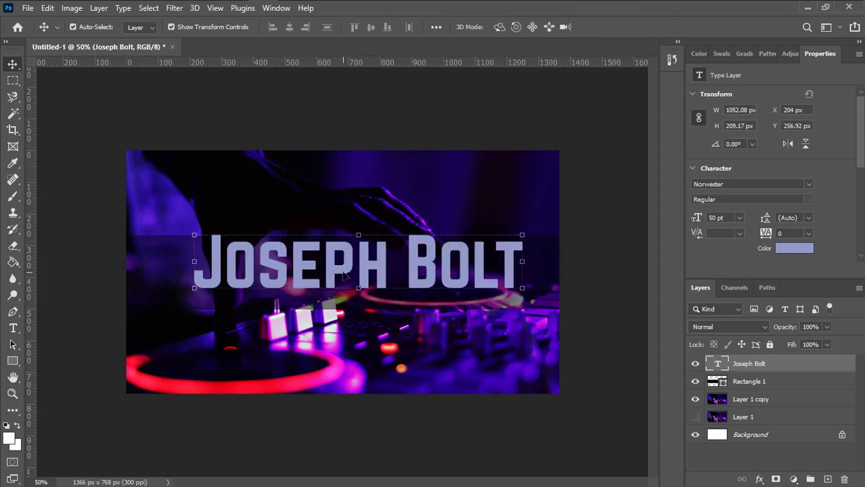
# Reduce the name title's font size to 30 pt
pyautogui.doubleClick(717, 365)
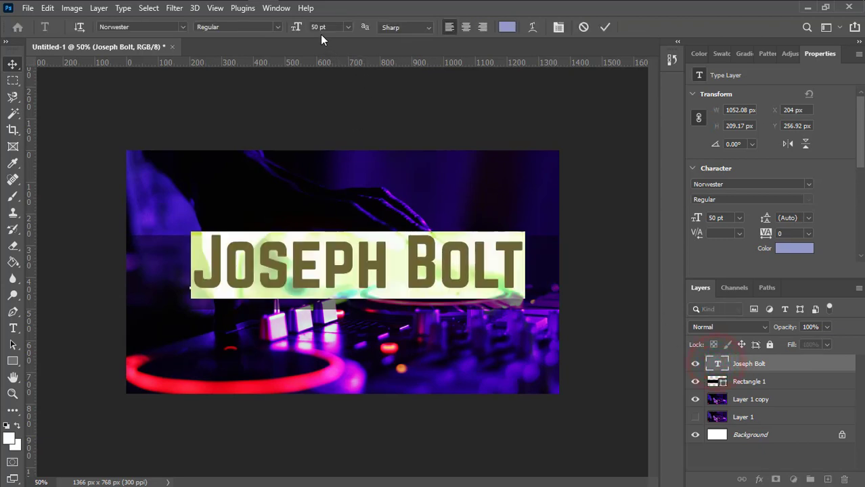
pyautogui.click(314, 27)
pyautogui.press('Down')
pyautogui.press('Down')
pyautogui.press('Down')
pyautogui.press('Down')
pyautogui.press('Down')
pyautogui.press('Down')
pyautogui.press('Down')
pyautogui.press('Down')
pyautogui.press('Down')
pyautogui.press('Down')
pyautogui.press('Down')
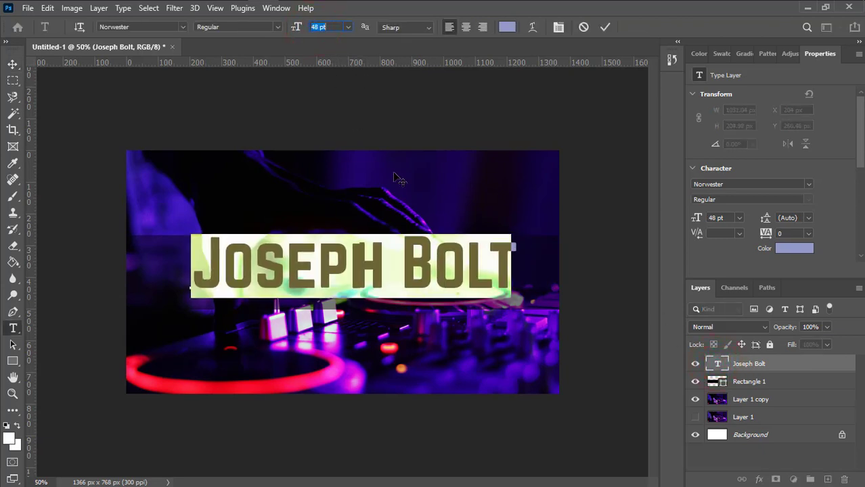
pyautogui.press('Down')
pyautogui.press('Down')
pyautogui.press('Down')
pyautogui.press('Down')
pyautogui.press('Down')
pyautogui.press('Down')
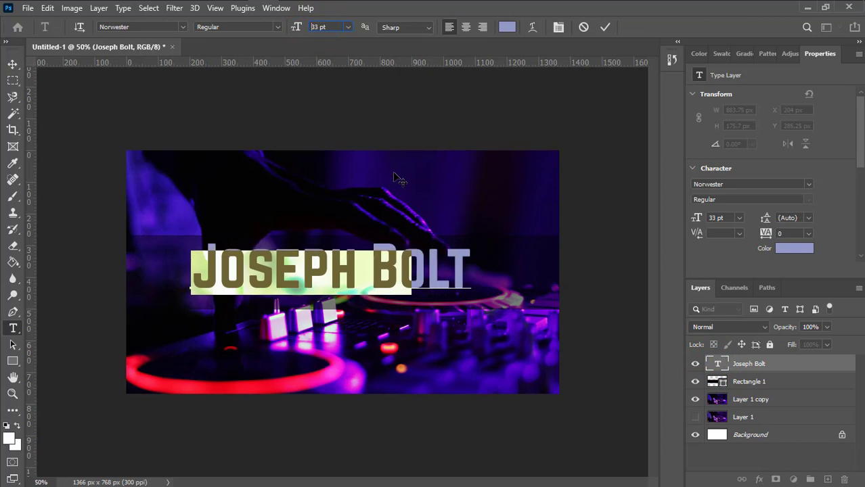
pyautogui.press('Down')
pyautogui.press('Down')
pyautogui.press('Down')
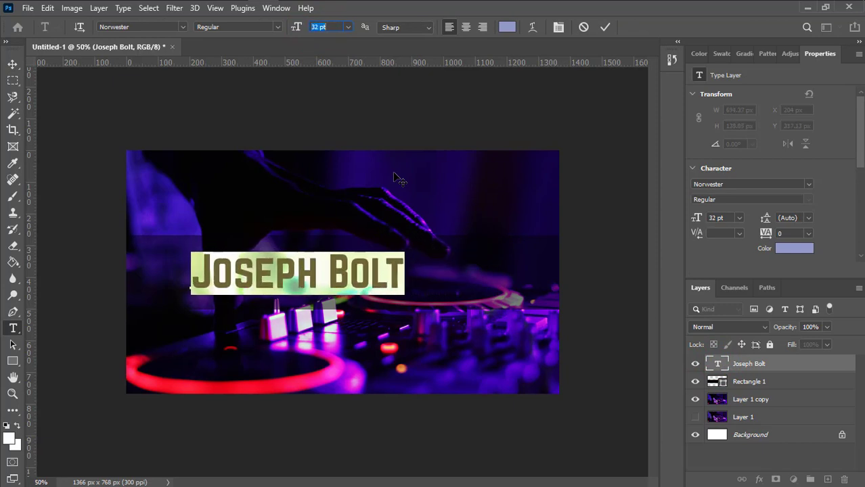
pyautogui.click(605, 27)
# Centre the title horizontally with Background and nudge it up about 15 px
pyautogui.press('v')
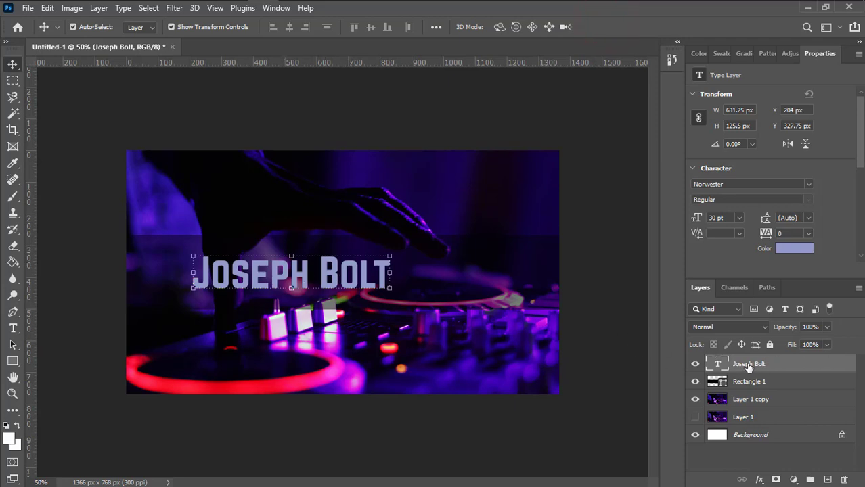
pyautogui.click(744, 438)
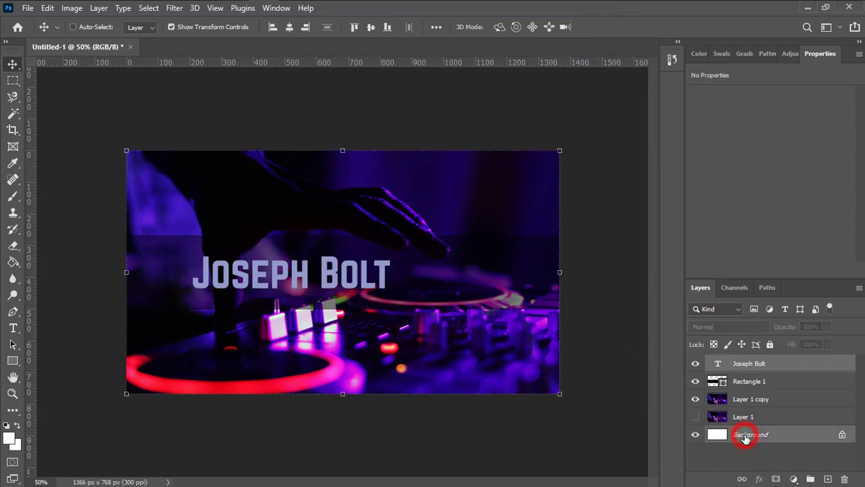
pyautogui.click(73, 27)
pyautogui.click(288, 27)
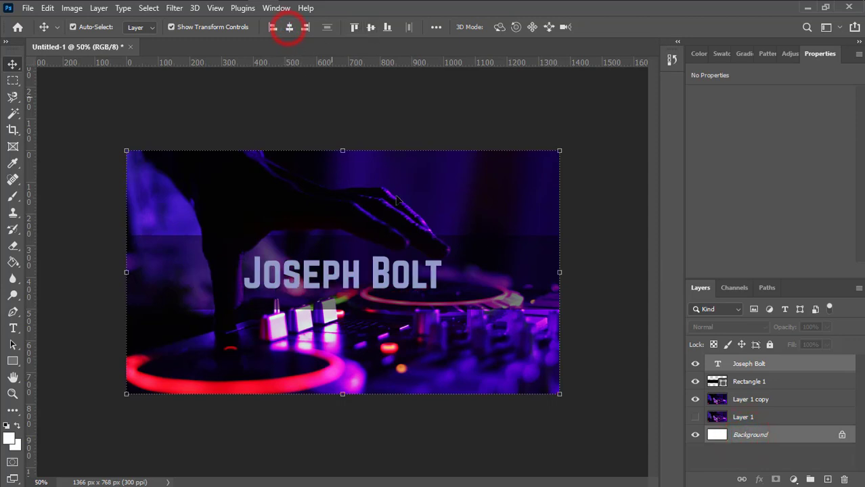
pyautogui.click(600, 301)
pyautogui.click(355, 276)
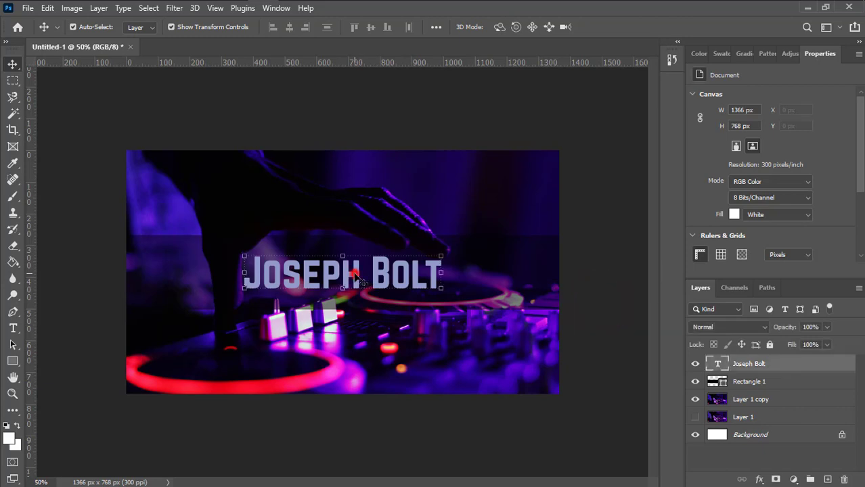
pyautogui.moveTo(355, 276); pyautogui.dragTo(354, 273)
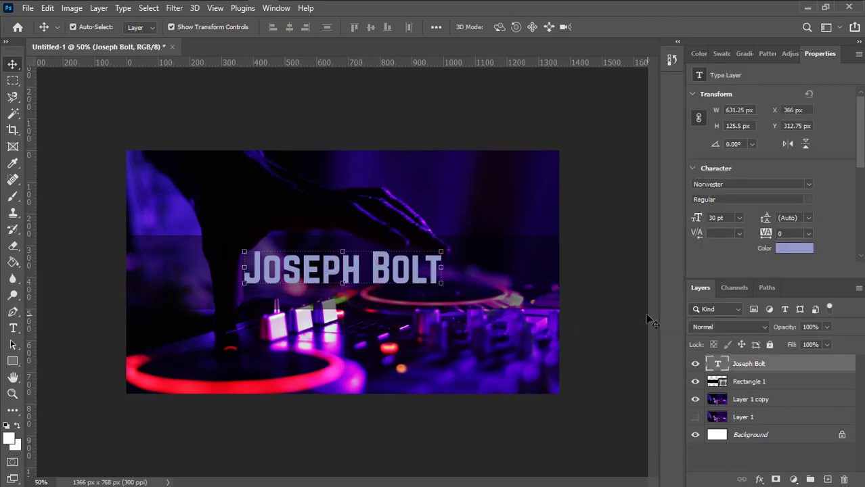
pyautogui.click(608, 306)
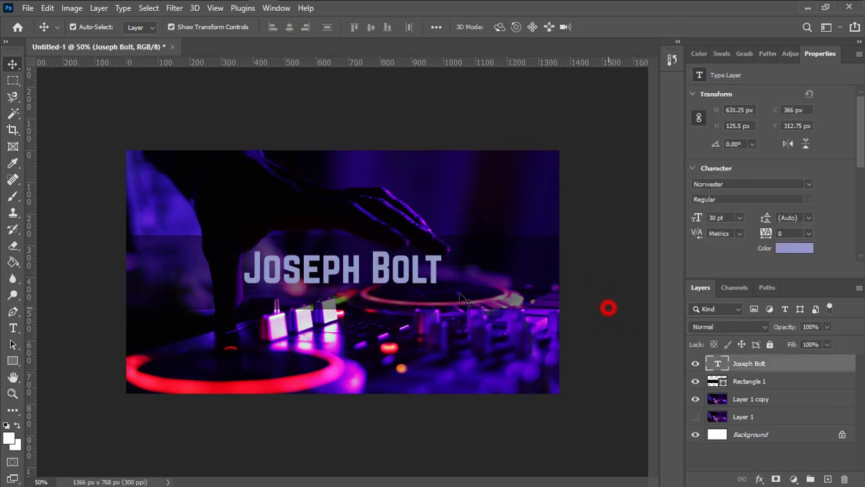
pyautogui.click(403, 277)
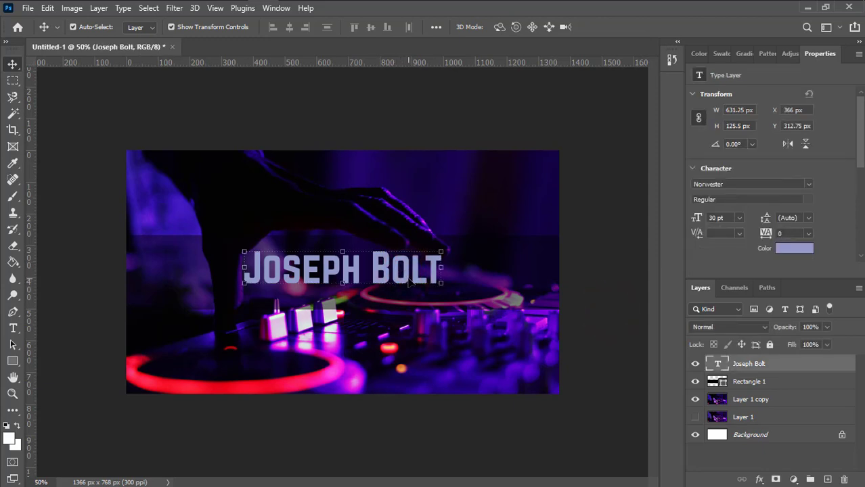
pyautogui.doubleClick(718, 365)
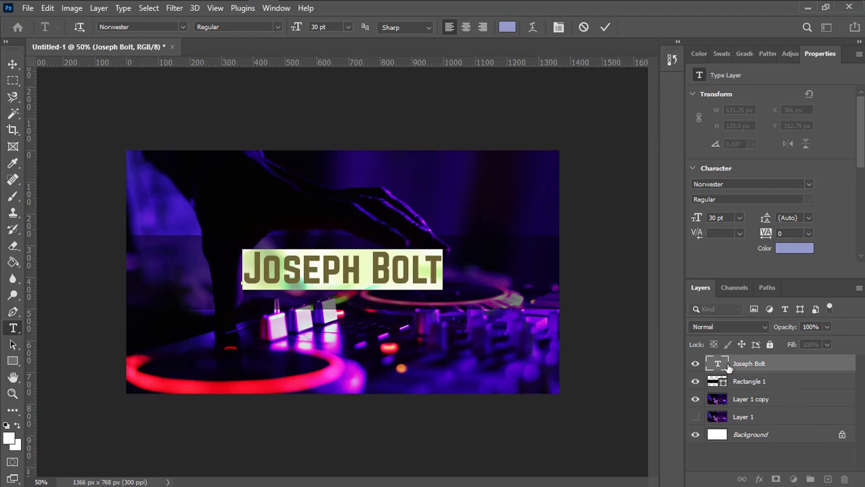
pyautogui.click(509, 29)
pyautogui.moveTo(101, 62); pyautogui.dragTo(667, 72)
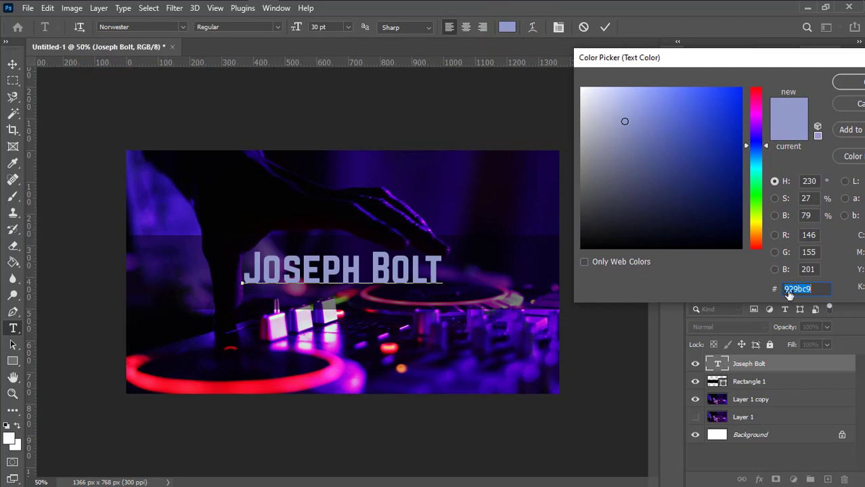
pyautogui.moveTo(595, 108); pyautogui.dragTo(580, 88)
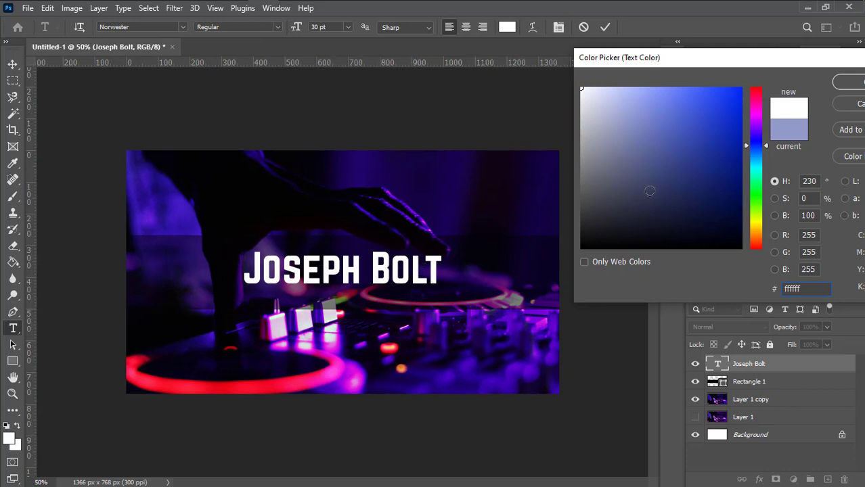
pyautogui.moveTo(815, 58); pyautogui.dragTo(675, 48)
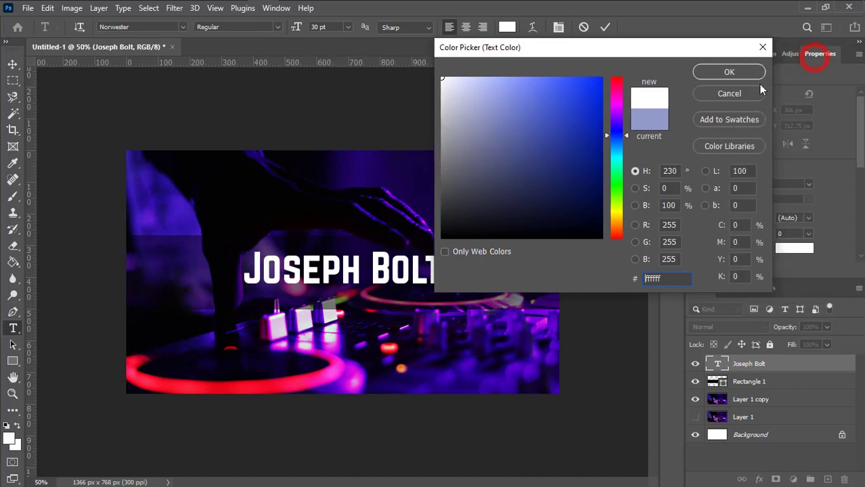
pyautogui.click(740, 94)
pyautogui.click(604, 27)
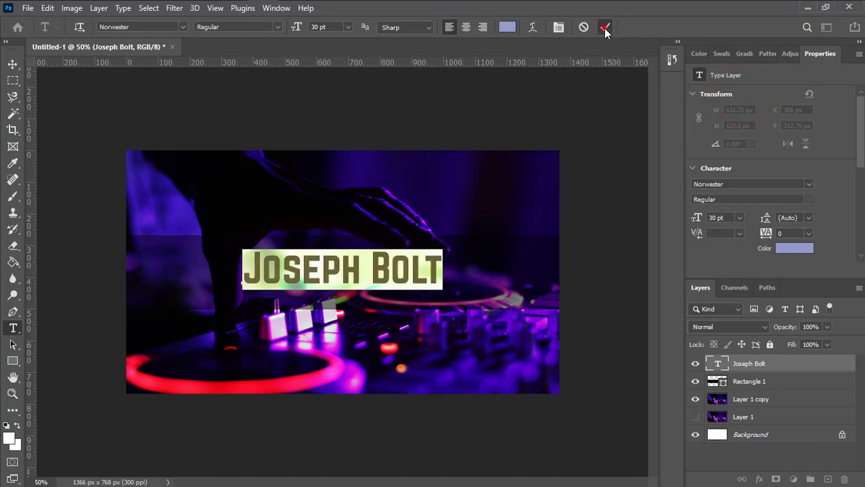
pyautogui.press('v')
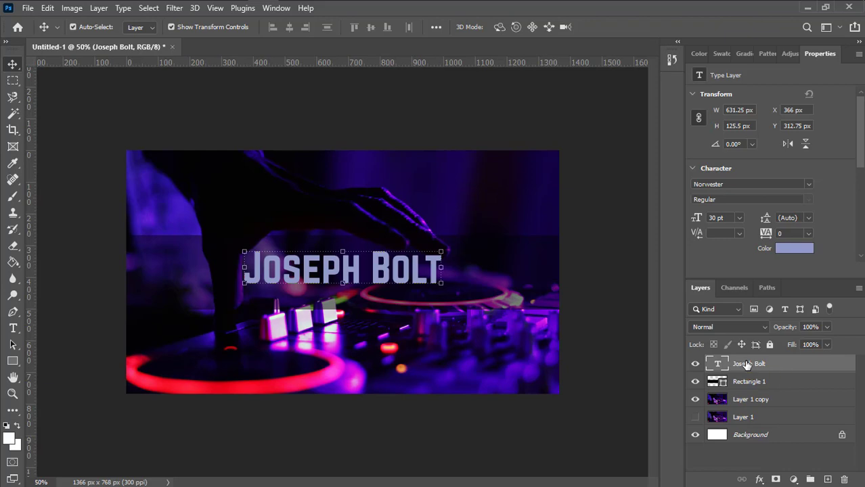
pyautogui.rightClick(747, 364)
pyautogui.click(629, 21)
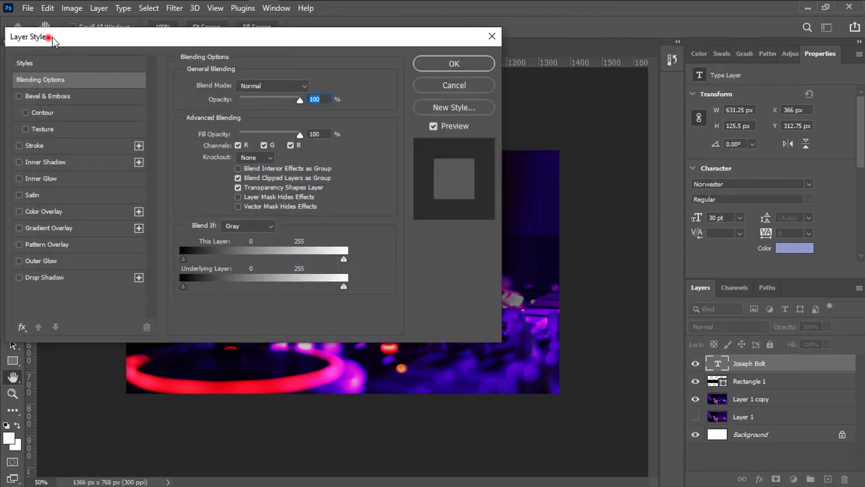
pyautogui.moveTo(50, 35); pyautogui.dragTo(654, 46)
pyautogui.click(624, 158)
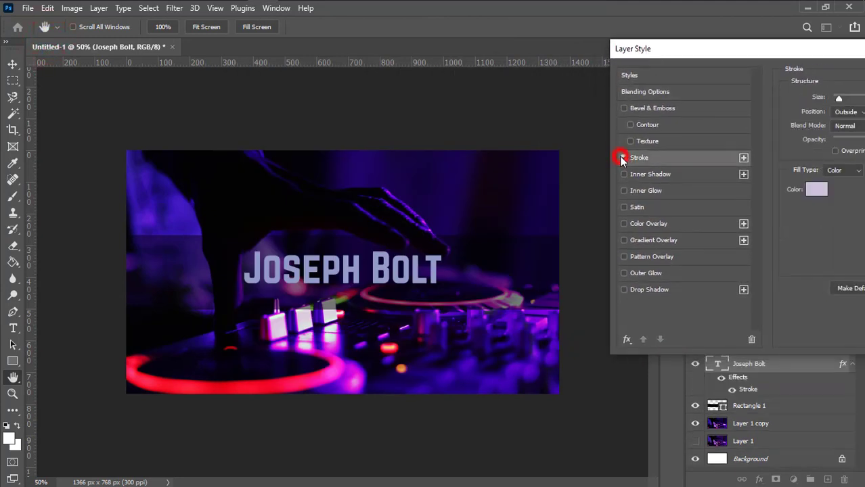
pyautogui.moveTo(712, 53); pyautogui.dragTo(612, 49)
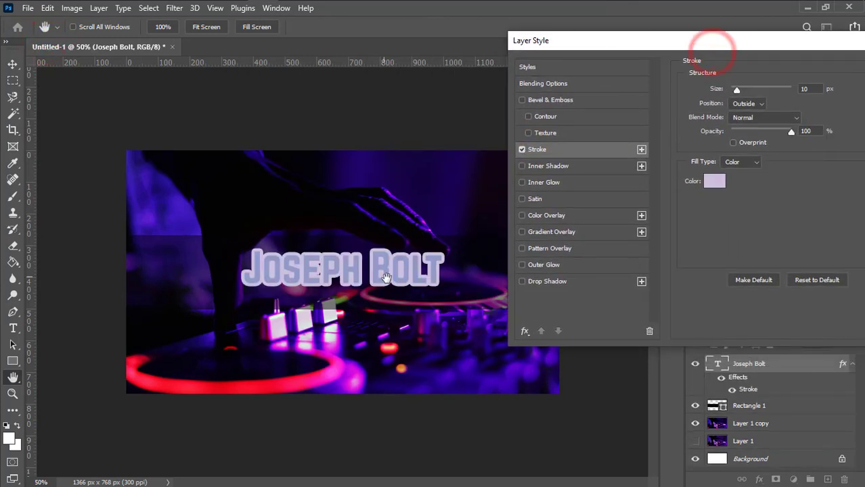
pyautogui.click(714, 184)
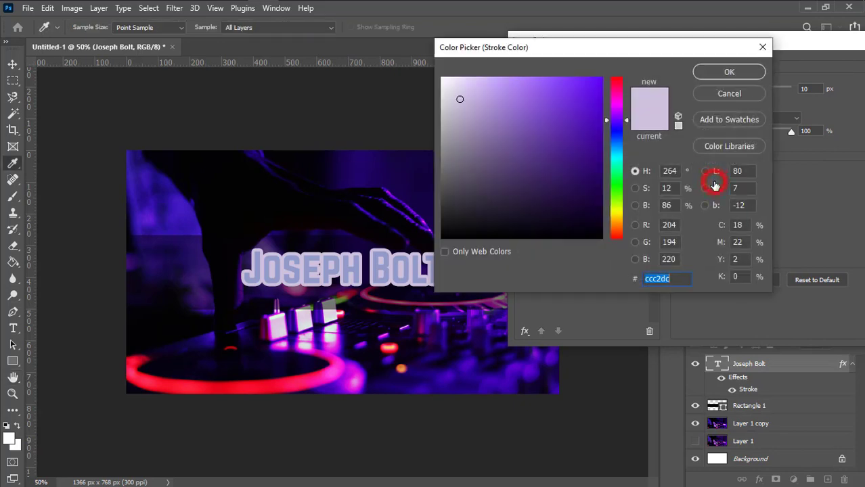
pyautogui.moveTo(534, 48); pyautogui.dragTo(612, 63)
pyautogui.moveTo(550, 136); pyautogui.dragTo(556, 222)
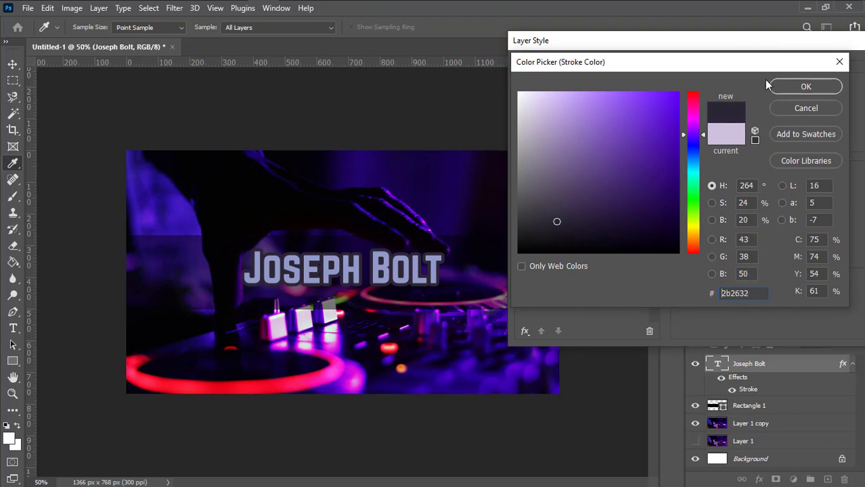
pyautogui.click(787, 90)
pyautogui.click(809, 88)
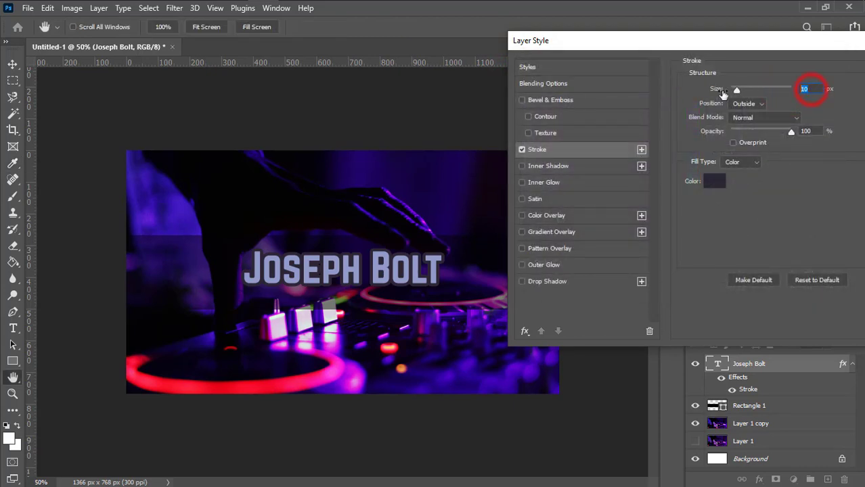
pyautogui.write('4')
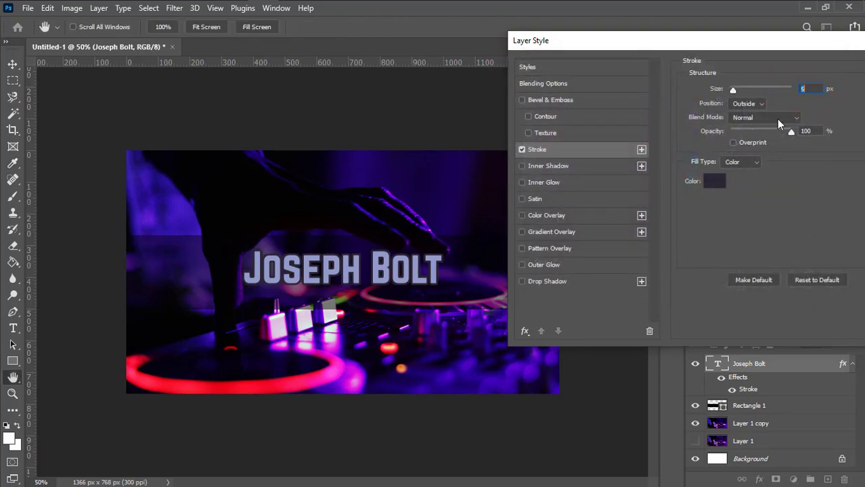
pyautogui.press('Up')
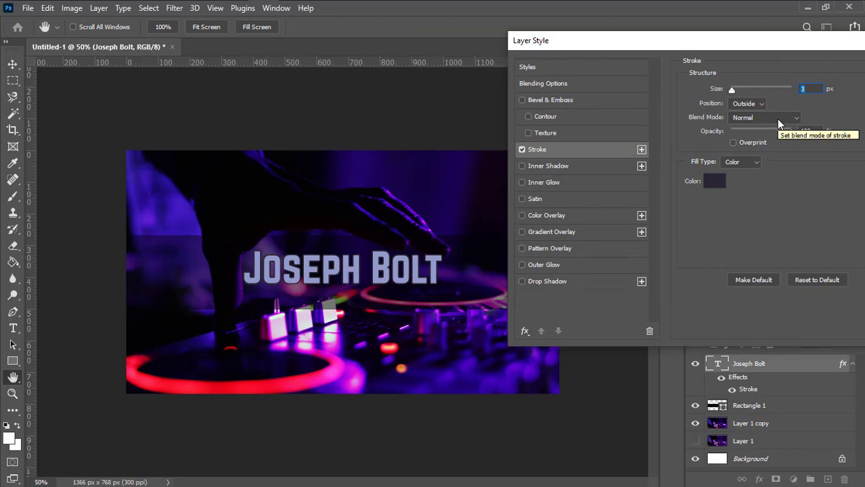
pyautogui.press('Up')
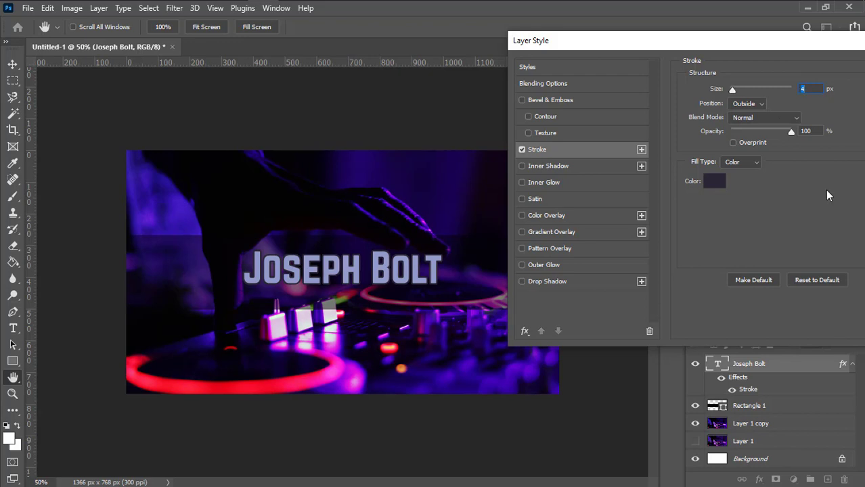
pyautogui.moveTo(794, 45); pyautogui.dragTo(676, 42)
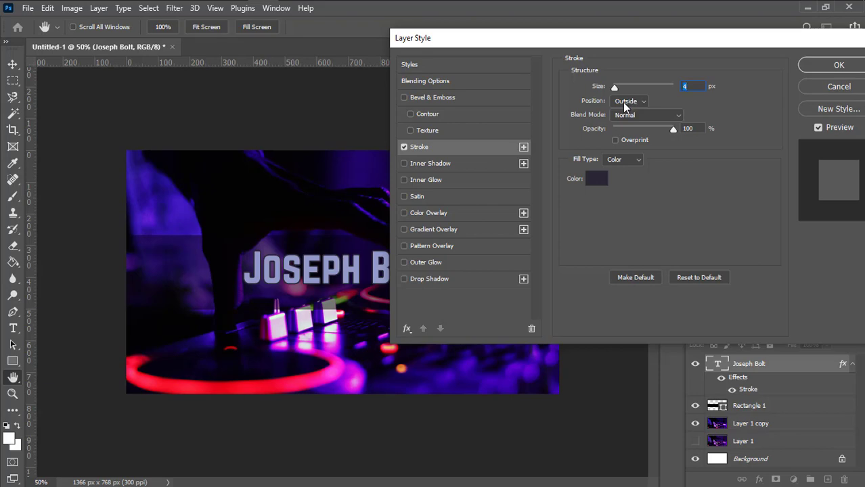
pyautogui.click(820, 66)
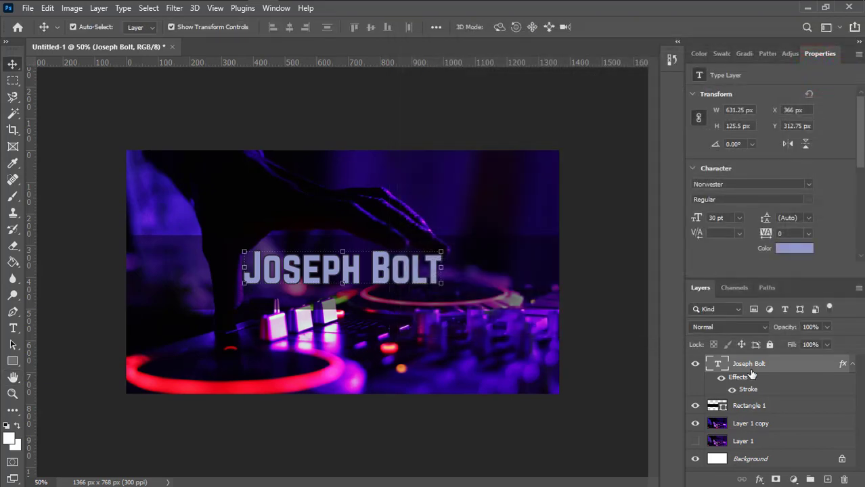
# Turn on Outer Glow in the title's layer style alongside the stroke
pyautogui.click(743, 377)
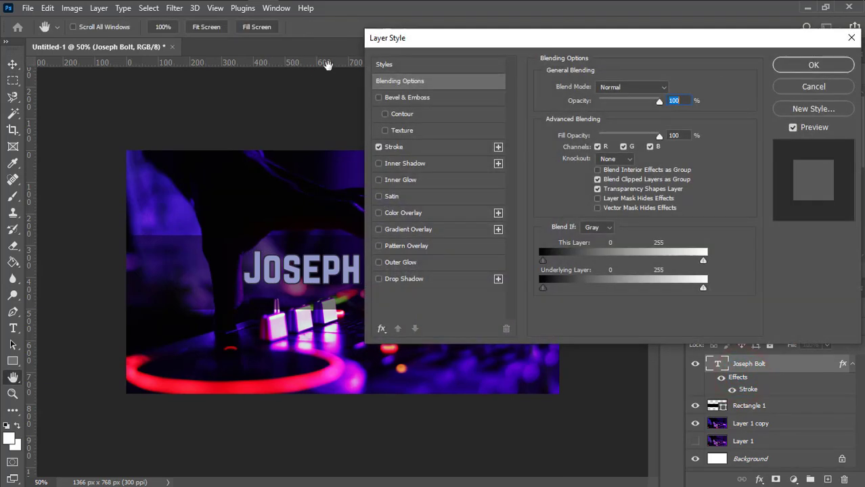
pyautogui.moveTo(402, 43); pyautogui.dragTo(606, 41)
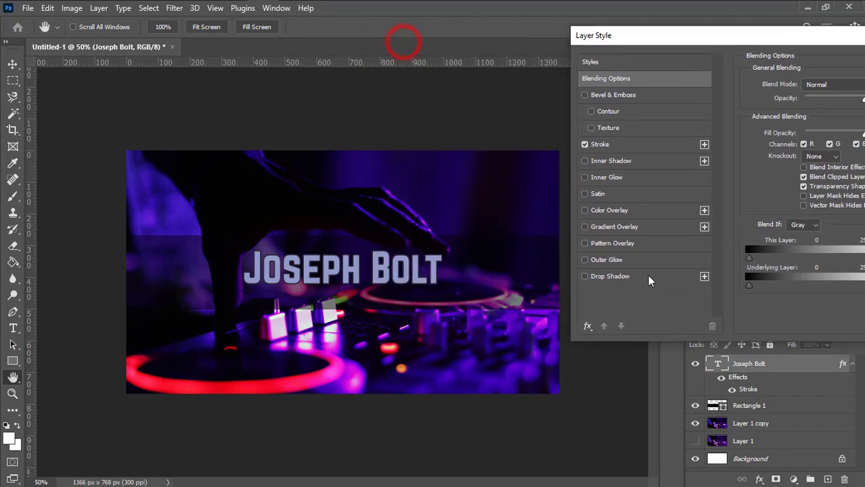
pyautogui.click(585, 260)
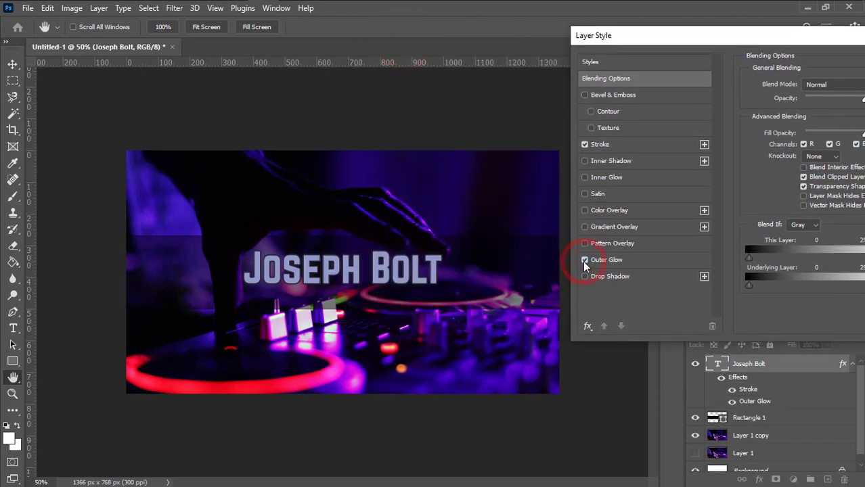
pyautogui.moveTo(736, 39); pyautogui.dragTo(734, 29)
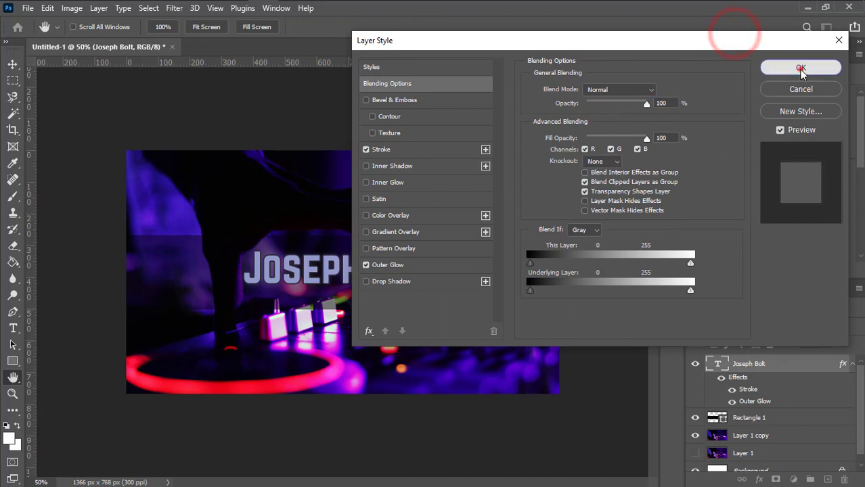
pyautogui.click(797, 66)
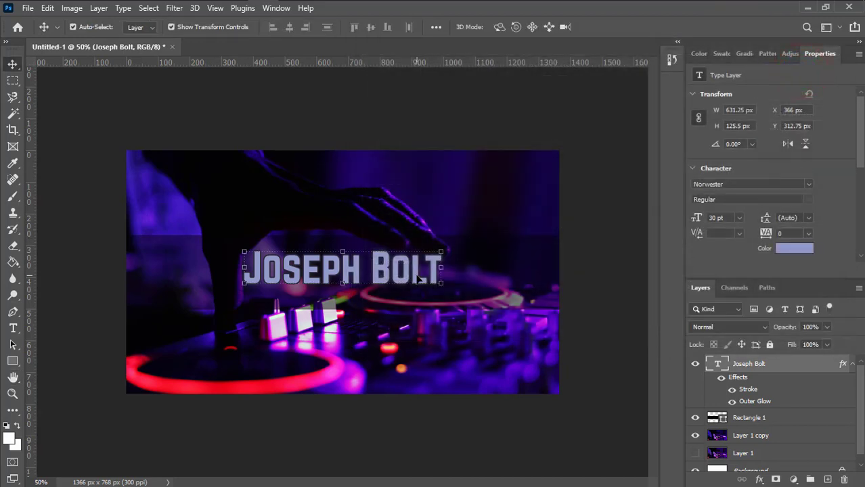
pyautogui.click(749, 365)
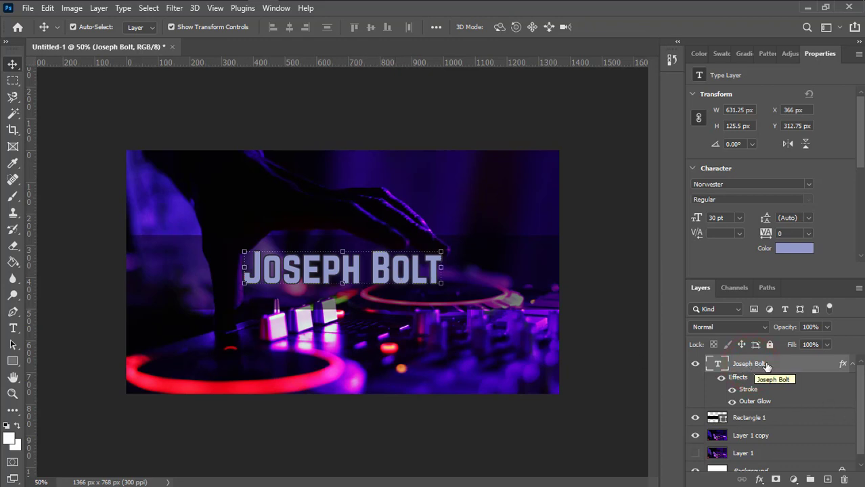
pyautogui.click(770, 365)
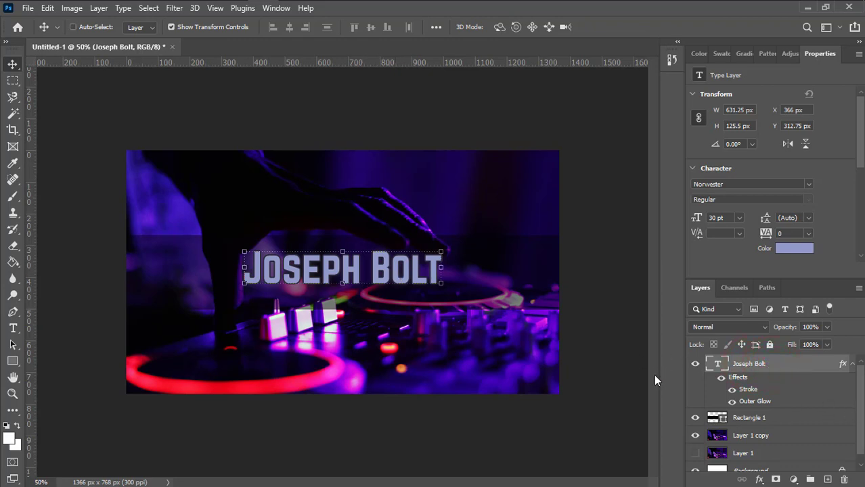
pyautogui.hotkey('ctrl', 'j')
pyautogui.hotkey('ctrl', 'j')
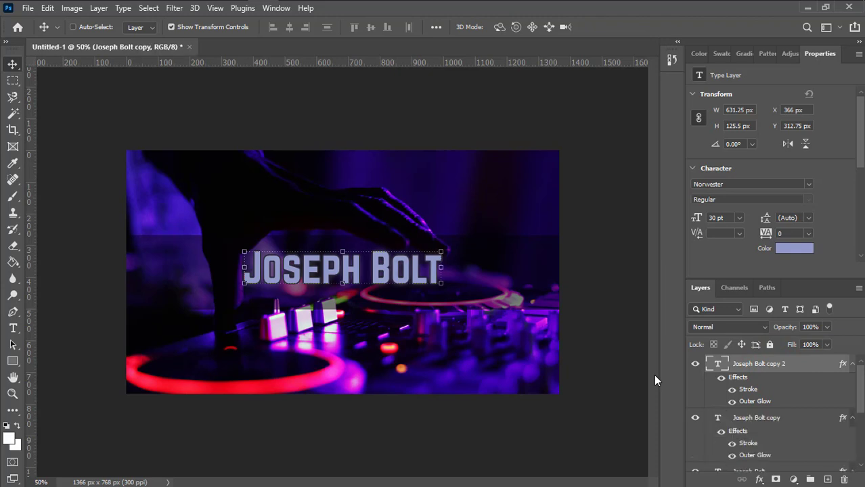
pyautogui.hotkey('ctrl', 'j')
pyautogui.keyDown('ctrl'); pyautogui.click(586, 302); pyautogui.keyUp('ctrl')
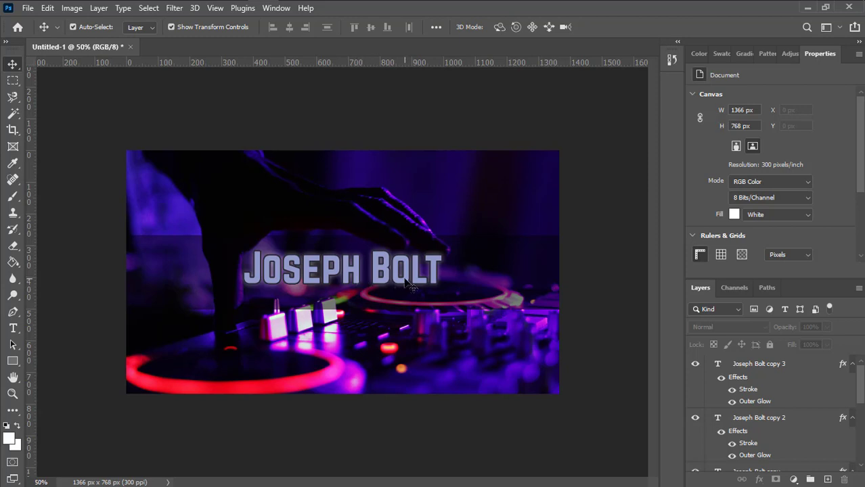
pyautogui.click(409, 284)
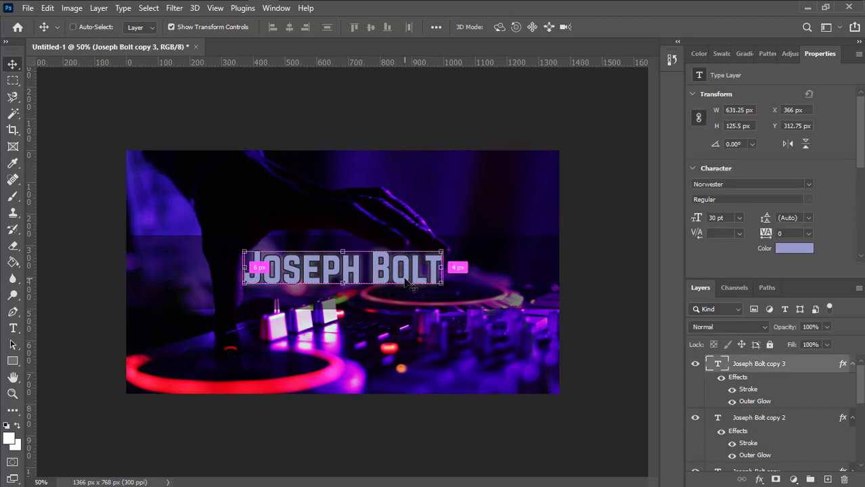
pyautogui.hotkey('ctrl', 'j')
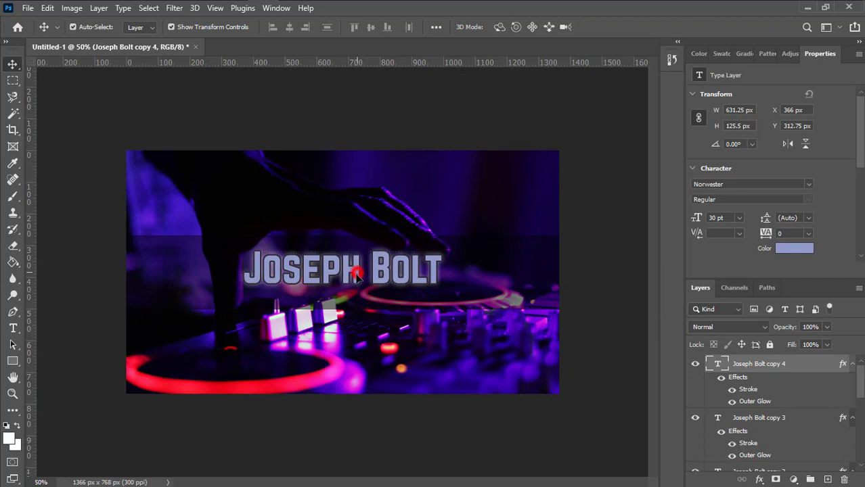
# Move the top title copy below the original and retype it as 'Your Technology Entertainer'
pyautogui.moveTo(360, 274); pyautogui.dragTo(351, 307)
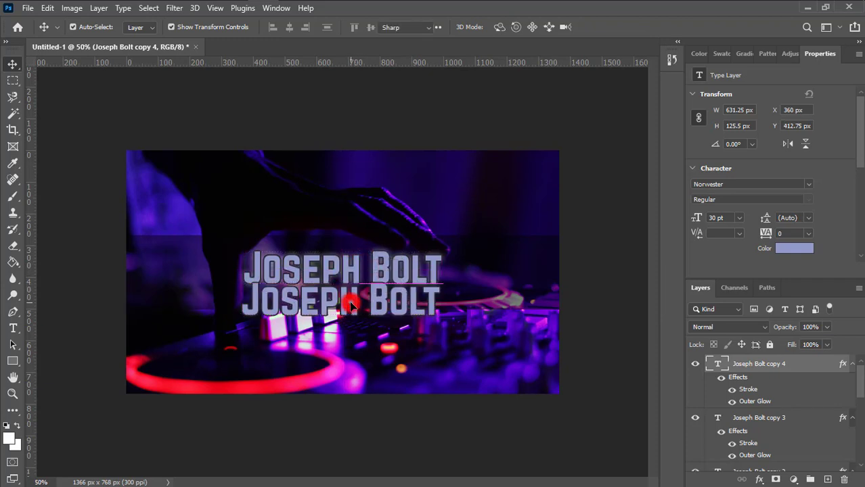
pyautogui.doubleClick(351, 306)
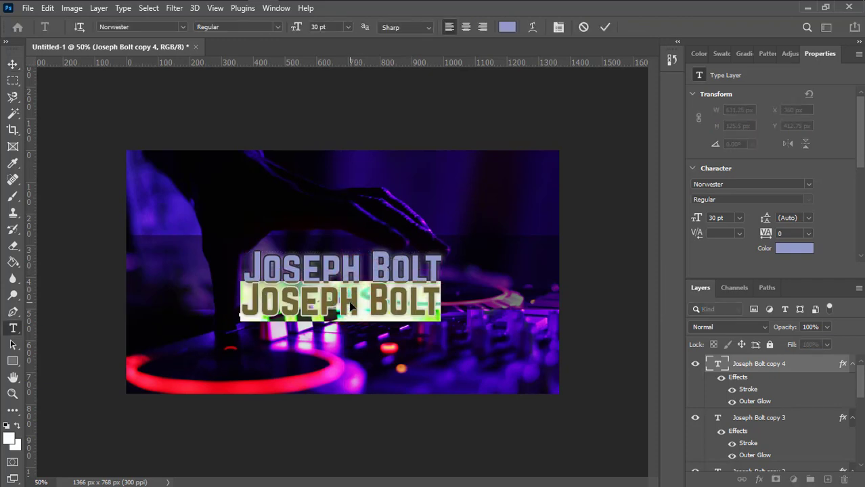
pyautogui.write('Your Te')
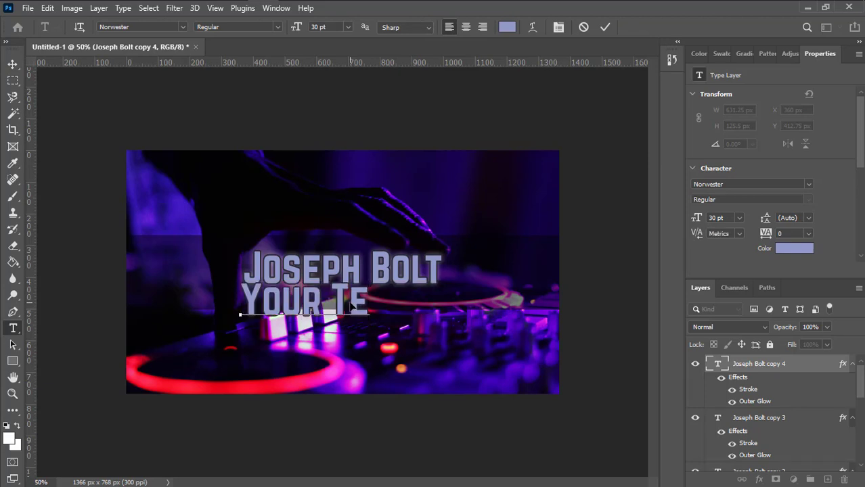
pyautogui.write('chno')
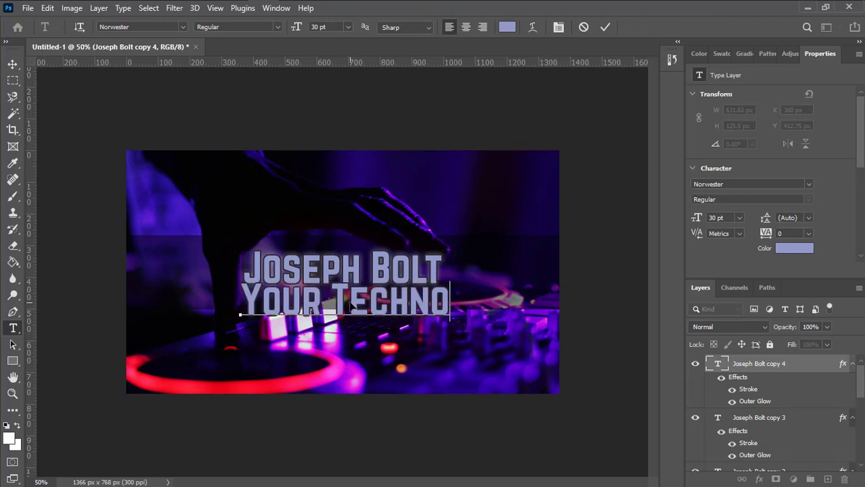
pyautogui.write('logy Enthus')
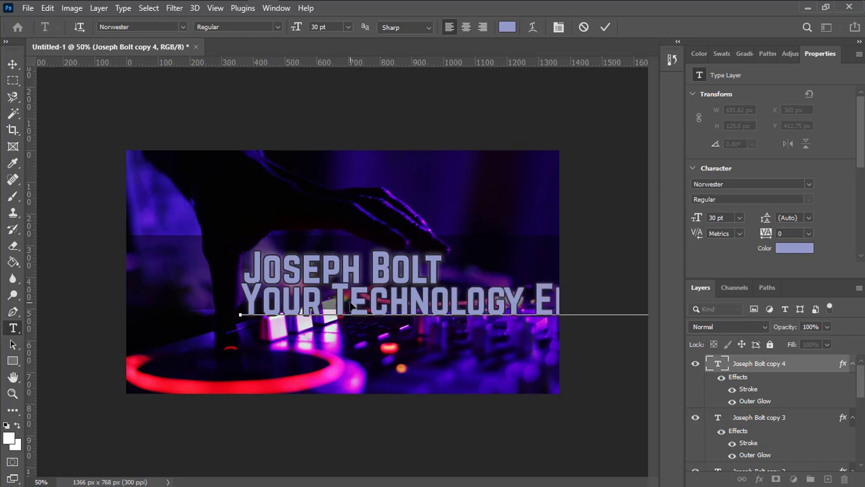
pyautogui.press('ctrl')
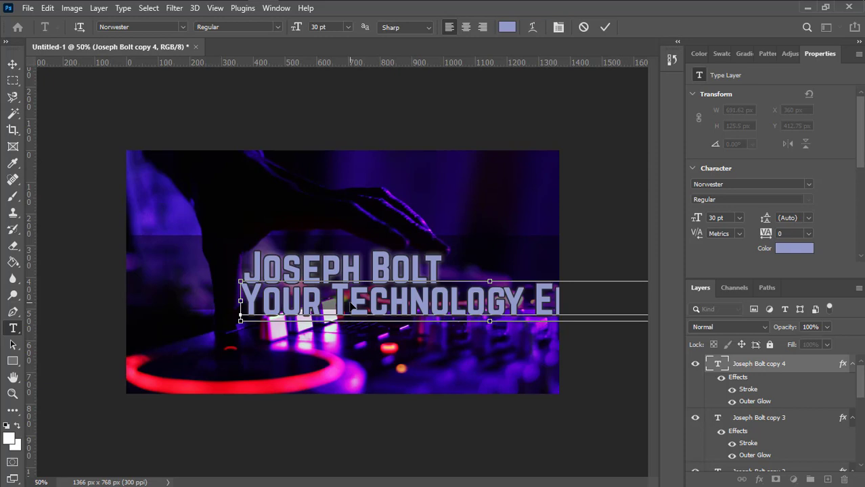
pyautogui.hotkey('ctrl', 'a')
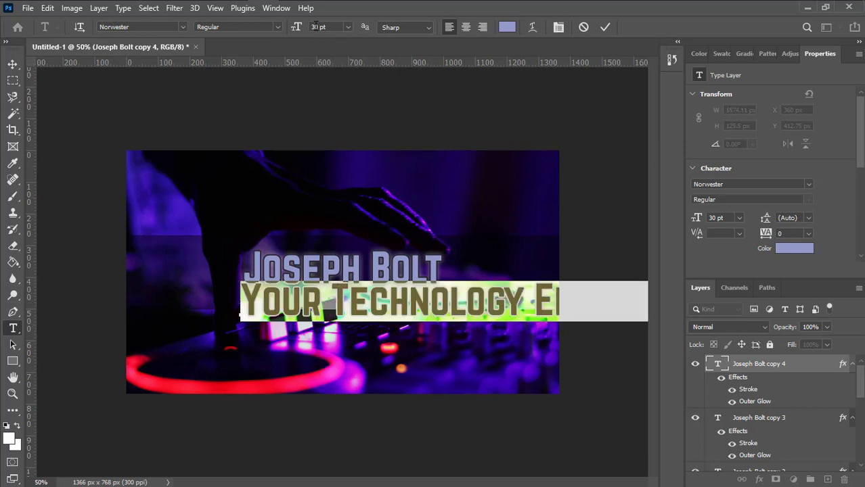
# Shrink the subtitle to 15 pt and position it just beneath the title at X 290, Y 430.88
pyautogui.click(315, 26)
pyautogui.press('Down')
pyautogui.press('Down')
pyautogui.press('Down')
pyautogui.press('Down')
pyautogui.press('Down')
pyautogui.press('Down')
pyautogui.press('Down')
pyautogui.press('Down')
pyautogui.press('Down')
pyautogui.press('Down')
pyautogui.press('Down')
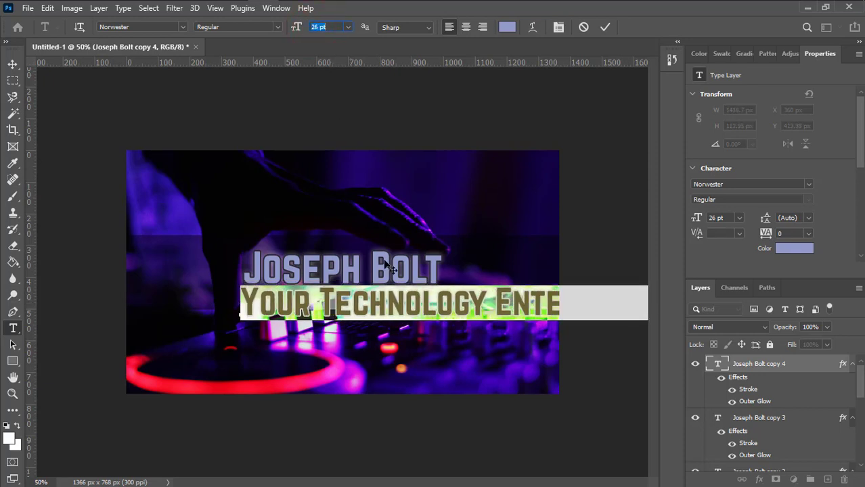
pyautogui.press('Down')
pyautogui.press('Down')
pyautogui.press('Down')
pyautogui.press('Down')
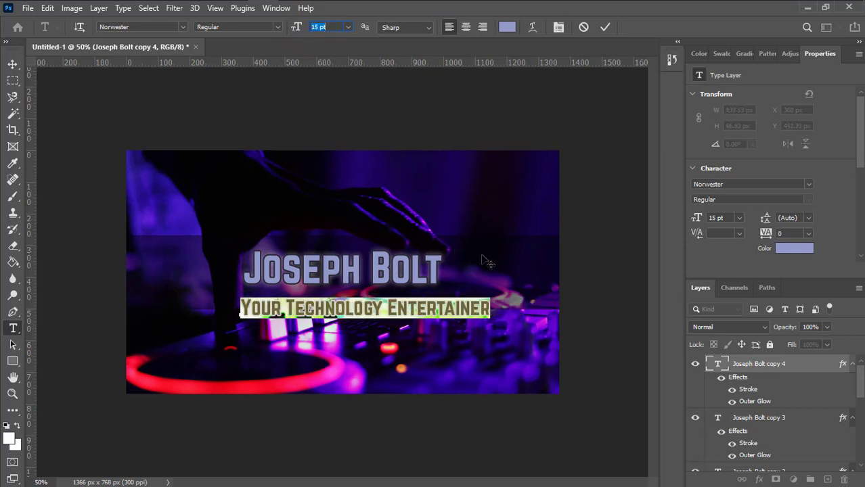
pyautogui.click(606, 29)
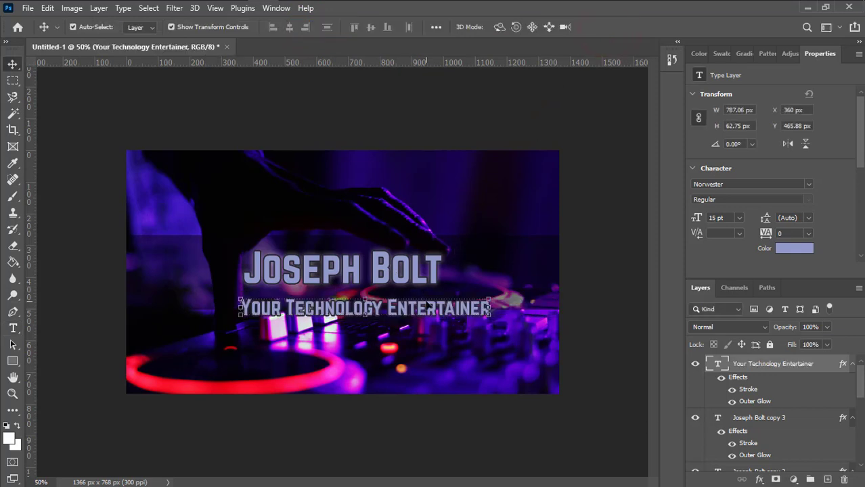
pyautogui.moveTo(431, 313); pyautogui.dragTo(411, 307)
pyautogui.press('Up')
pyautogui.press('Up')
pyautogui.press('Up')
pyautogui.press('Up')
pyautogui.press('Up')
pyautogui.press('Up')
pyautogui.press('Up')
pyautogui.press('Up')
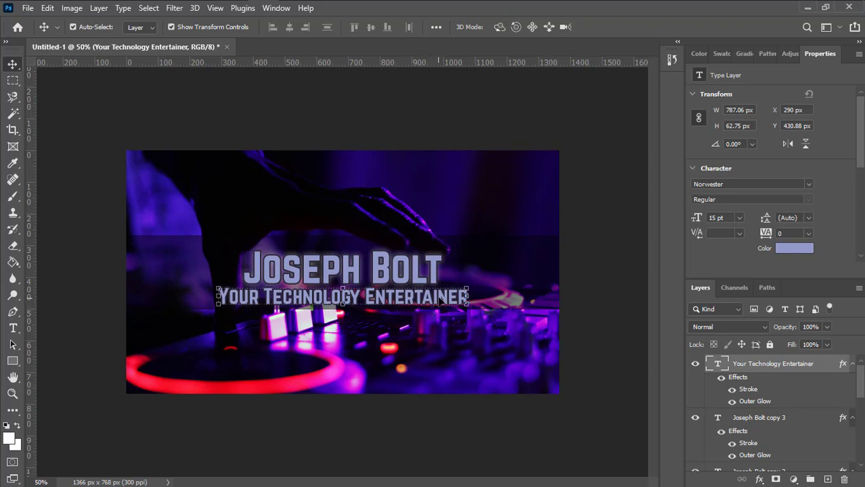
pyautogui.doubleClick(717, 363)
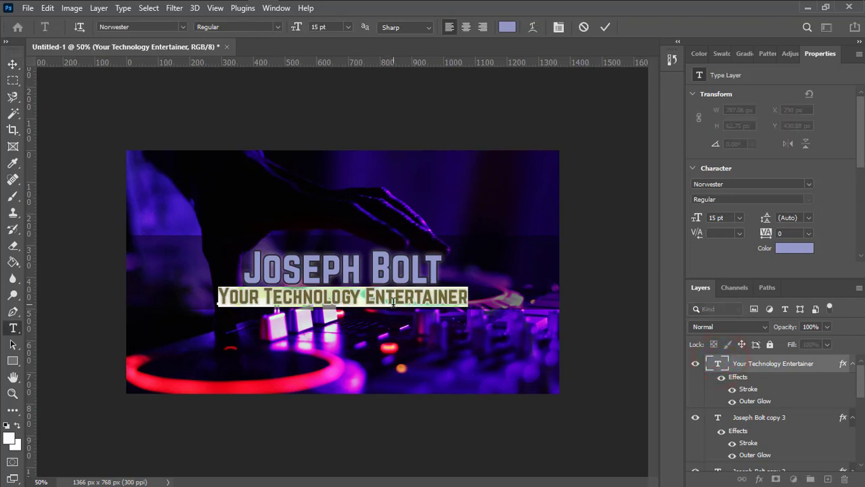
# Try lavender and purple tones sampled from the artwork as the subtitle colour
pyautogui.click(507, 27)
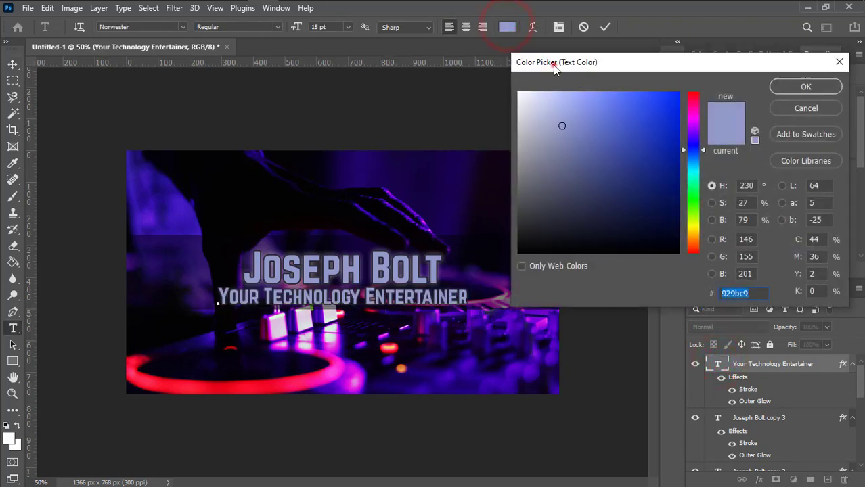
pyautogui.moveTo(552, 65); pyautogui.dragTo(659, 63)
pyautogui.moveTo(659, 131)
pyautogui.mouseDown()
pyautogui.moveTo(643, 120)
pyautogui.moveTo(702, 173)
pyautogui.moveTo(656, 129)
pyautogui.mouseUp()
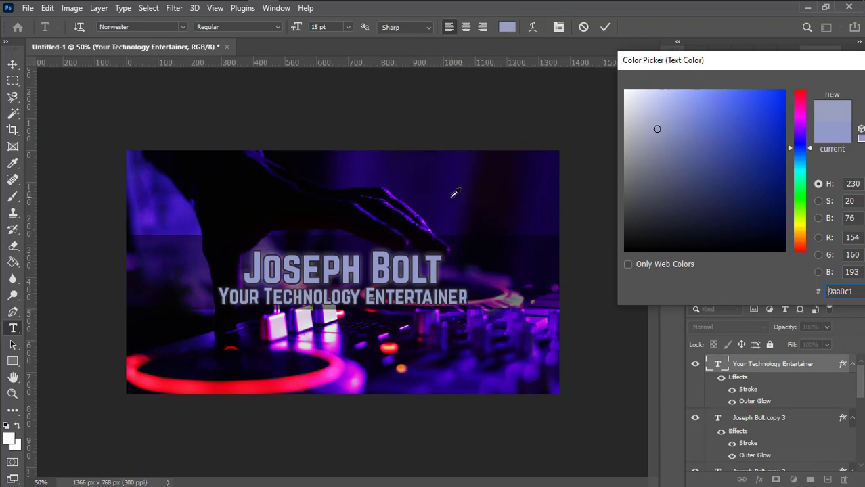
pyautogui.click(451, 195)
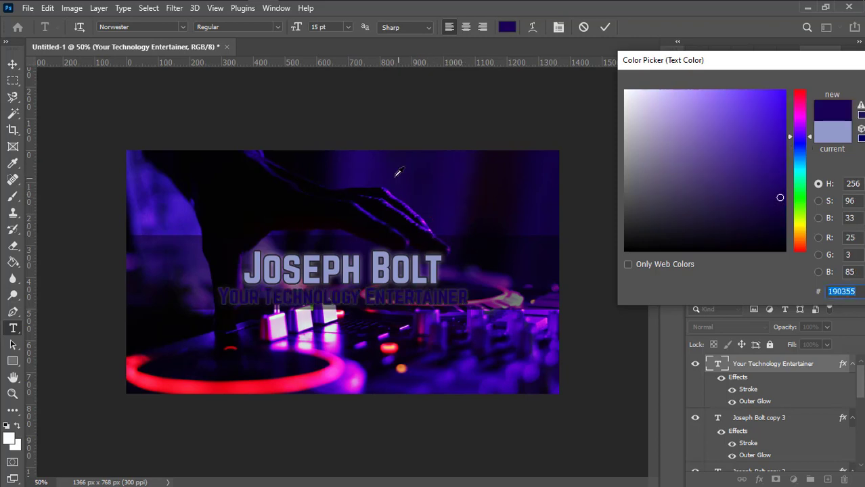
pyautogui.click(326, 164)
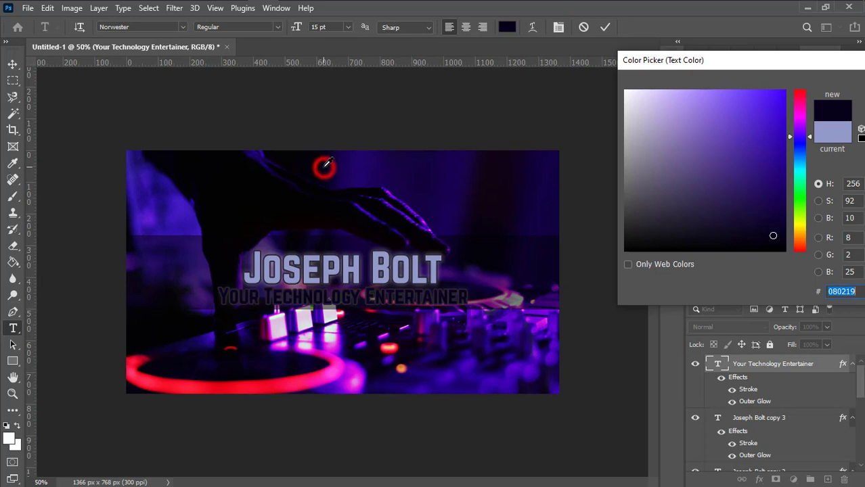
pyautogui.click(484, 212)
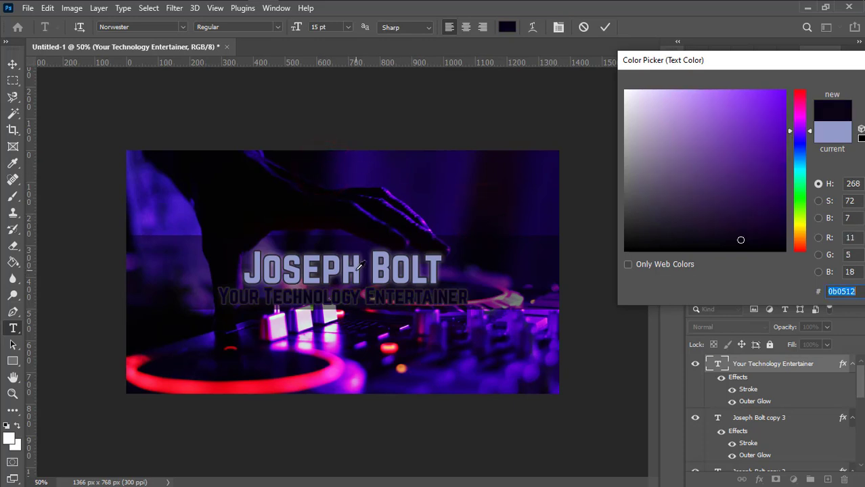
pyautogui.click(365, 261)
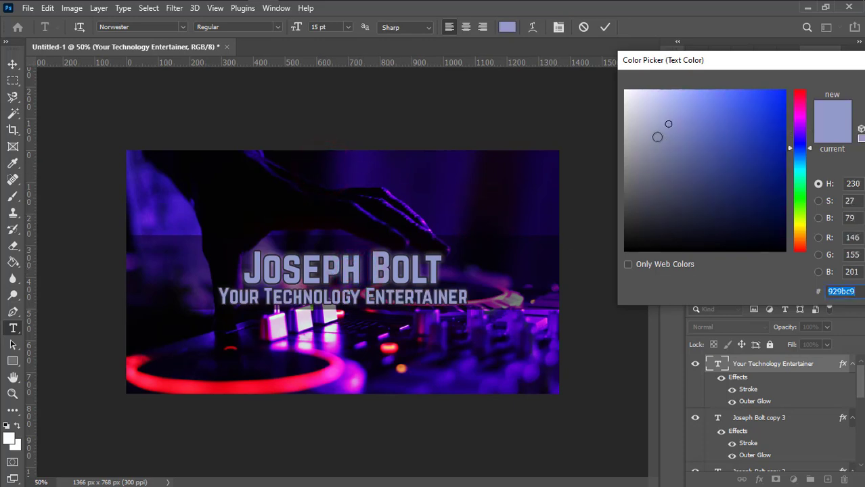
# Settle on greyish purple #858cad for the subtitle and commit the text
pyautogui.moveTo(658, 130)
pyautogui.mouseDown()
pyautogui.moveTo(653, 141)
pyautogui.moveTo(660, 142)
pyautogui.mouseUp()
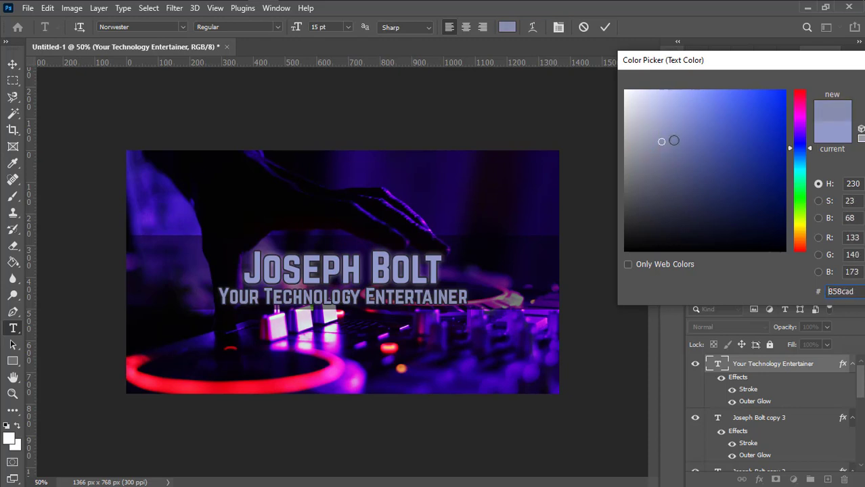
pyautogui.moveTo(765, 63); pyautogui.dragTo(642, 54)
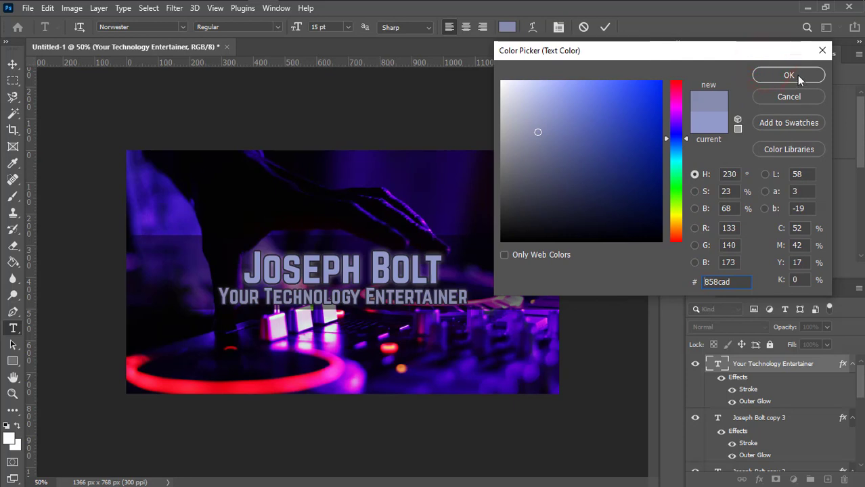
pyautogui.click(795, 74)
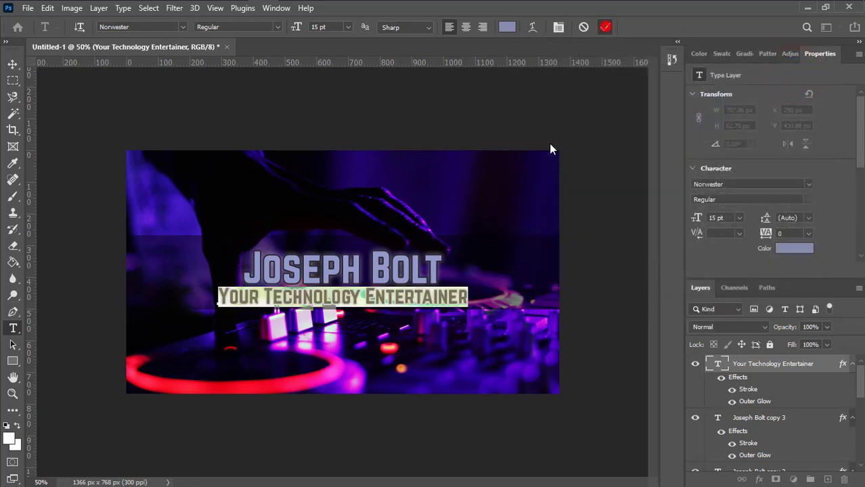
pyautogui.click(606, 27)
pyautogui.press('v')
pyautogui.click(410, 299)
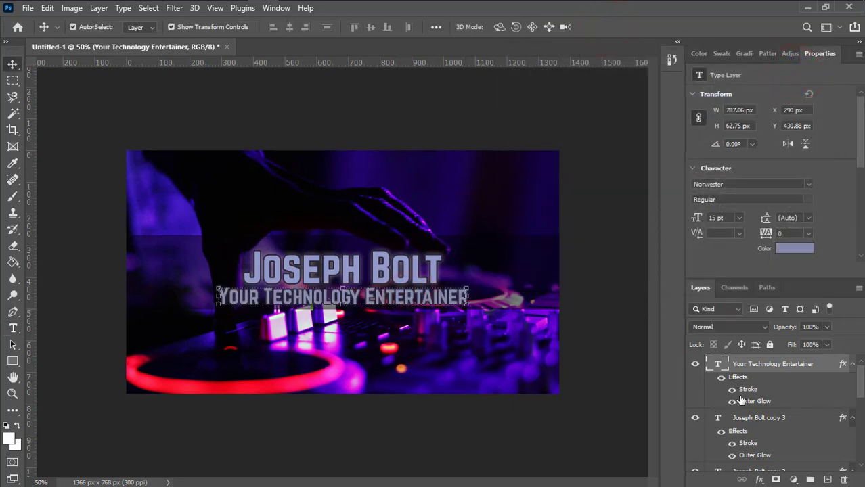
# Hide the subtitle's Outer Glow effect while keeping its Stroke visible
pyautogui.click(732, 390)
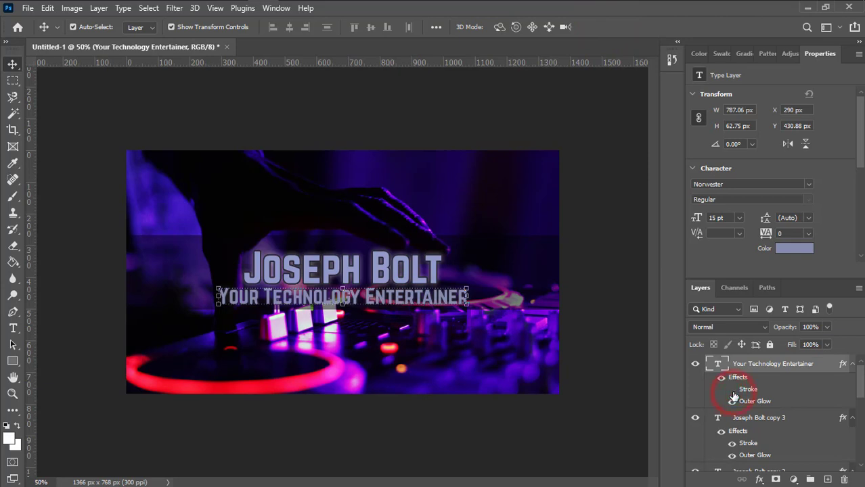
pyautogui.click(732, 402)
pyautogui.click(577, 346)
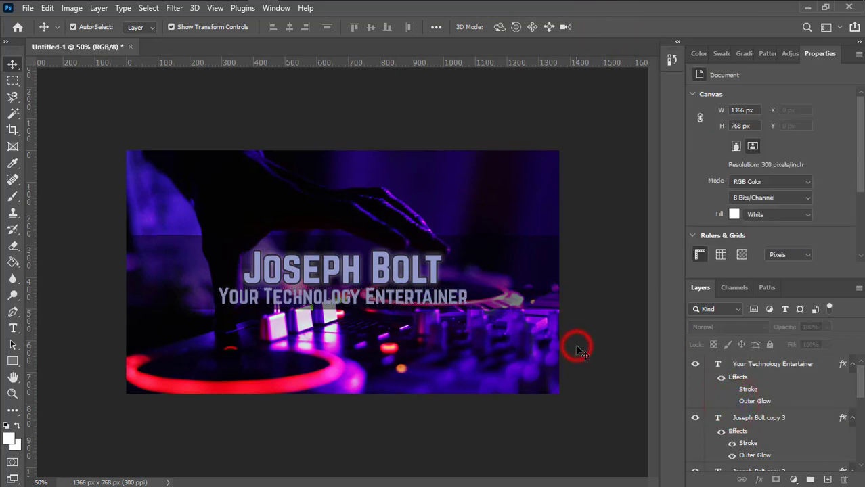
pyautogui.click(732, 391)
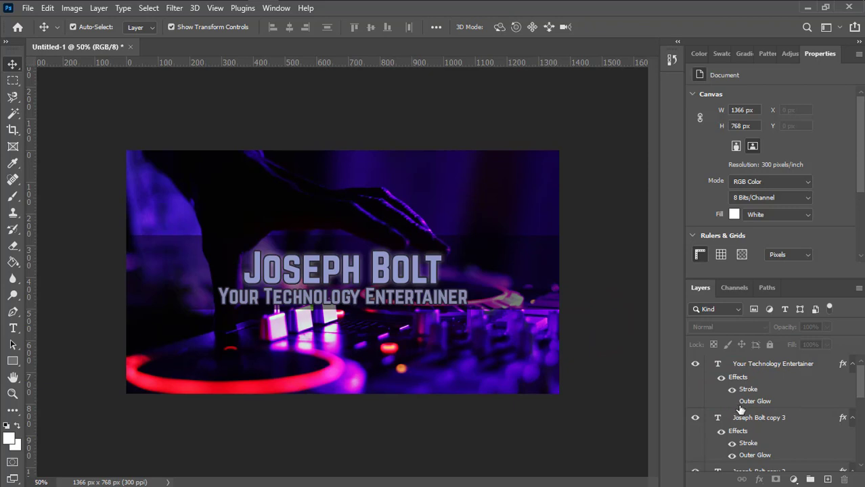
pyautogui.click(592, 325)
pyautogui.click(512, 274)
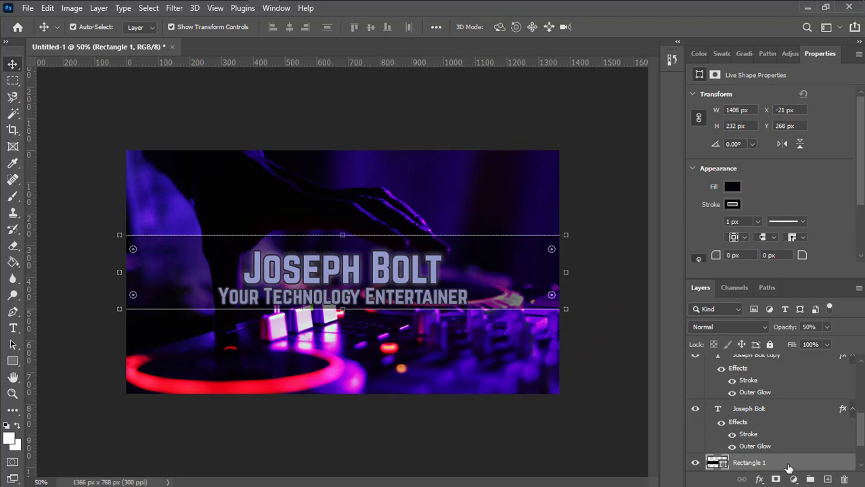
# Add a 12 px outside dark Stroke to the Rectangle 1 band
pyautogui.rightClick(777, 466)
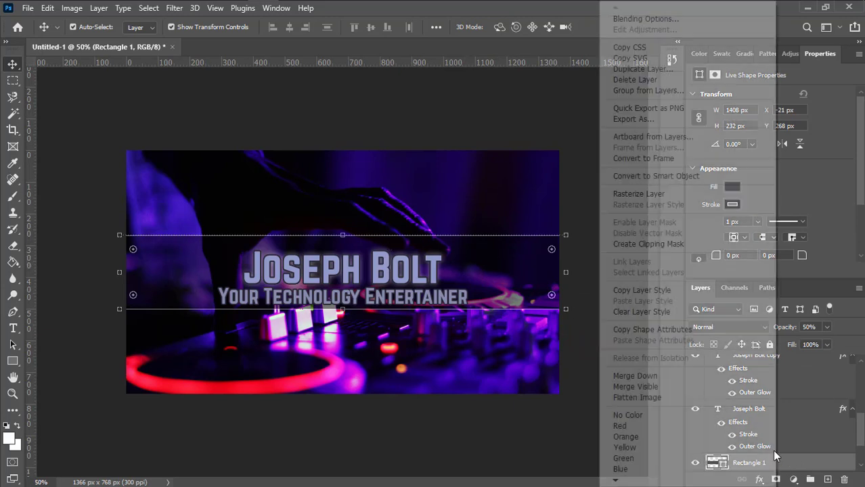
pyautogui.click(681, 19)
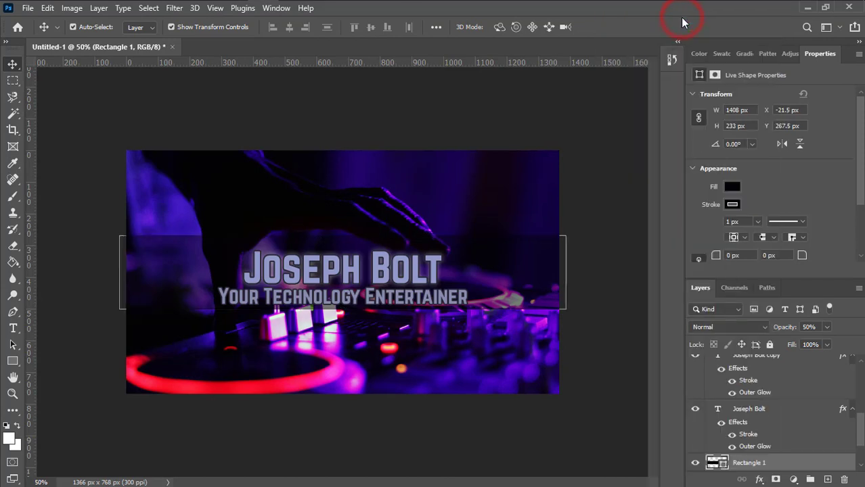
pyautogui.moveTo(415, 39); pyautogui.dragTo(607, 39)
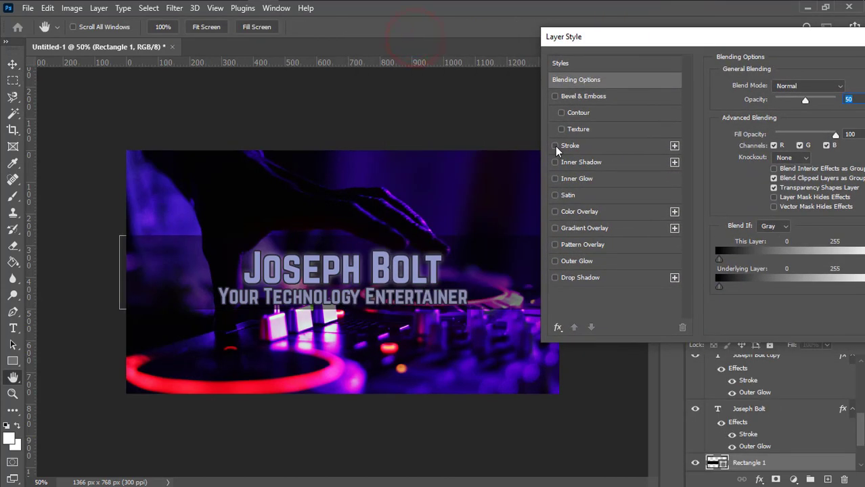
pyautogui.click(555, 145)
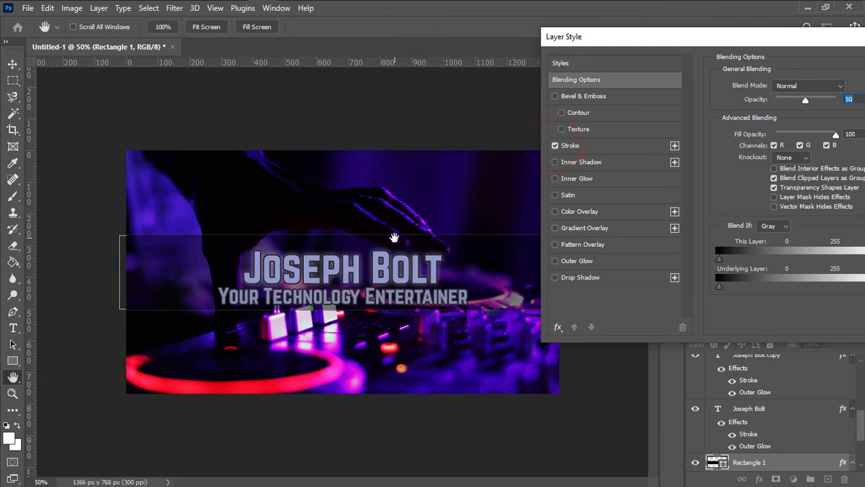
pyautogui.moveTo(817, 44); pyautogui.dragTo(787, 43)
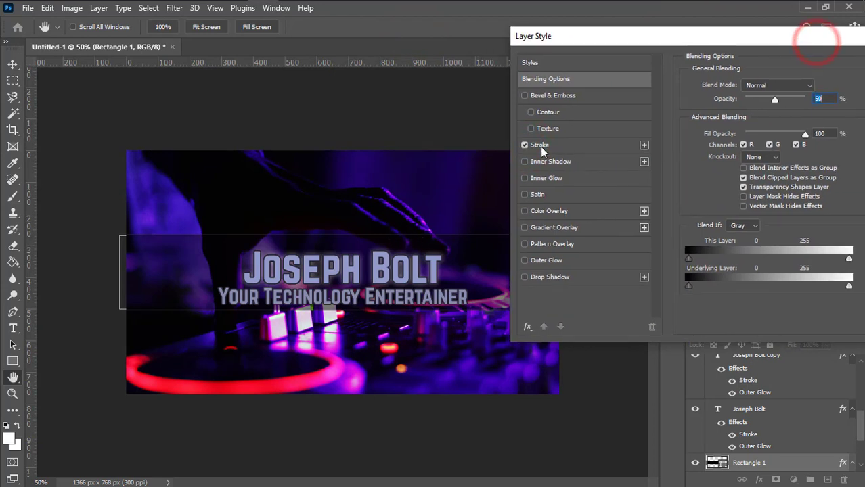
pyautogui.click(539, 145)
pyautogui.click(815, 84)
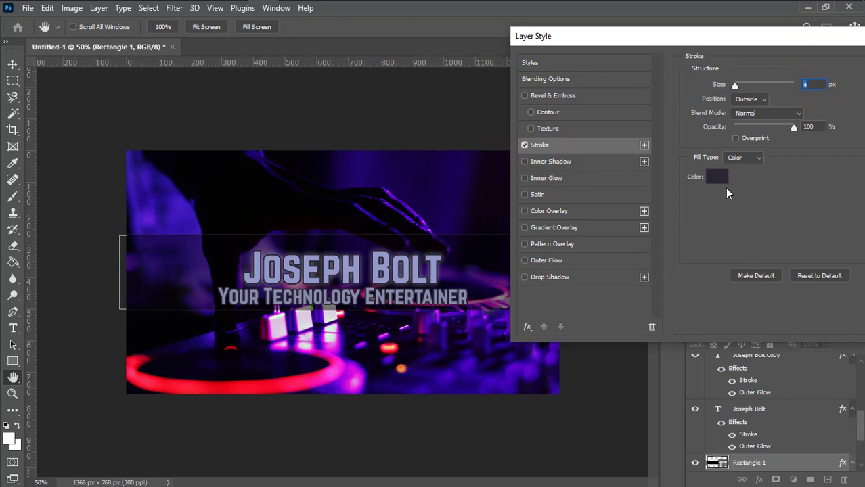
pyautogui.press('Up')
pyautogui.press('Up')
pyautogui.press('Up')
pyautogui.press('Up')
pyautogui.press('Up')
pyautogui.press('Up')
pyautogui.press('Up')
pyautogui.press('Up')
pyautogui.press('Up')
pyautogui.press('Up')
pyautogui.press('Up')
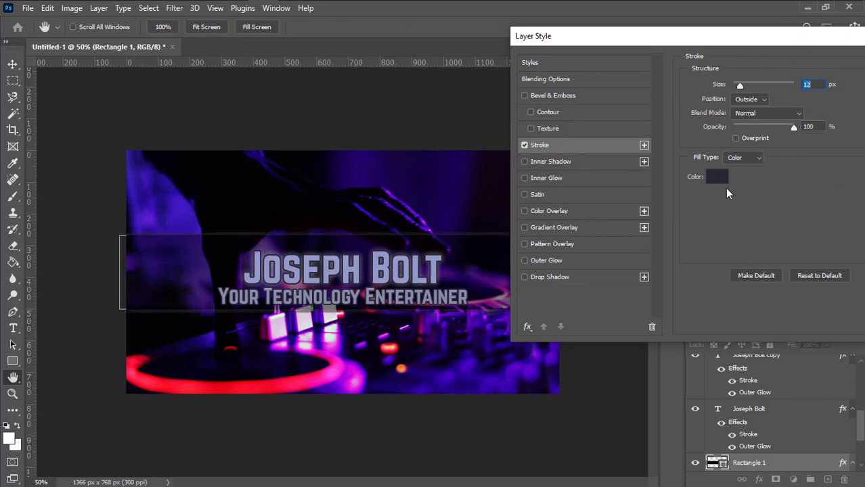
pyautogui.press('Down')
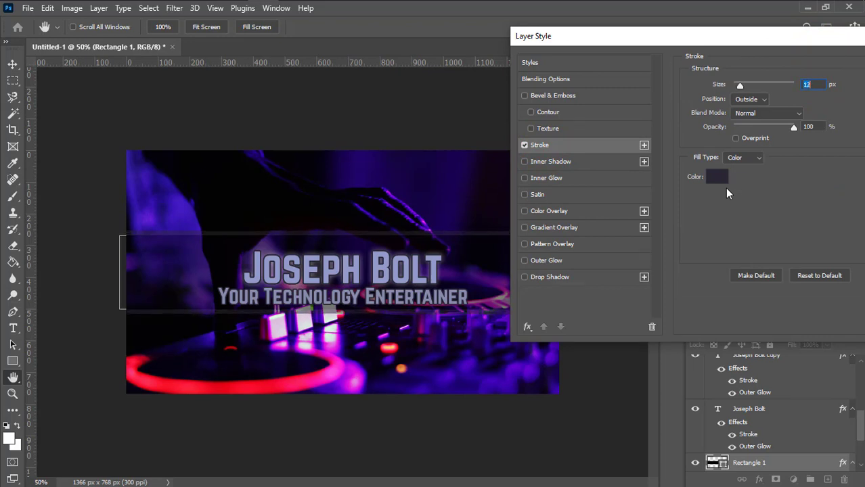
pyautogui.moveTo(729, 37); pyautogui.dragTo(712, 21)
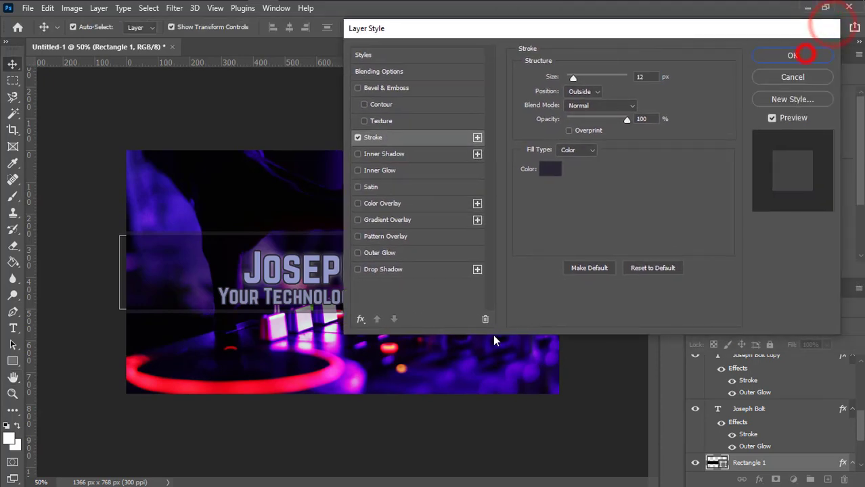
pyautogui.click(820, 54)
# Zoom in and back out to check the band's new stroke
pyautogui.click(601, 381)
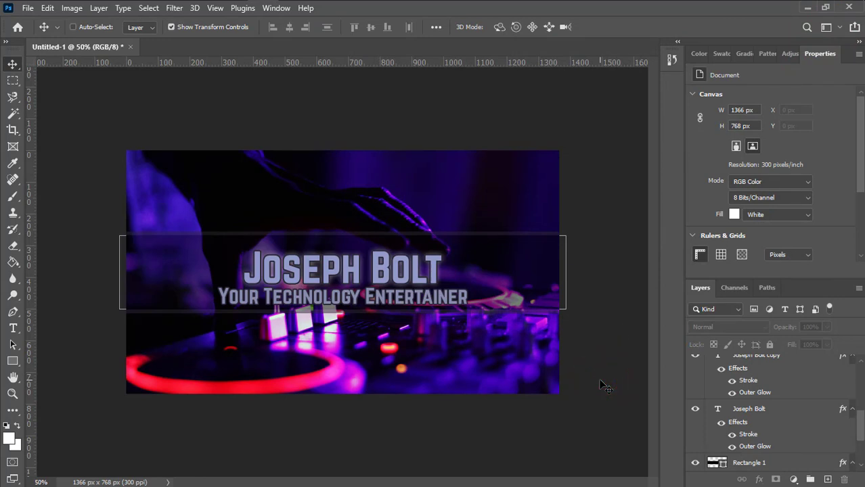
pyautogui.hotkey('ctrl', '+')
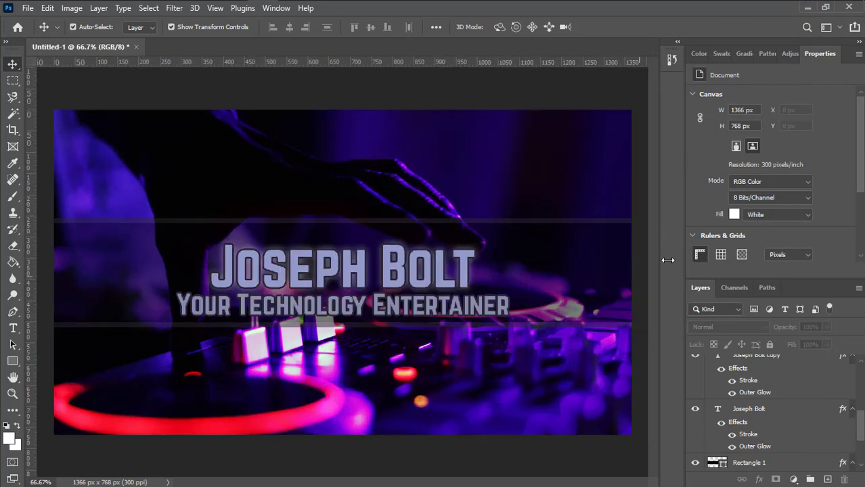
pyautogui.hotkey('ctrl', '-')
pyautogui.hotkey('ctrl', '-')
pyautogui.hotkey('ctrl', '+')
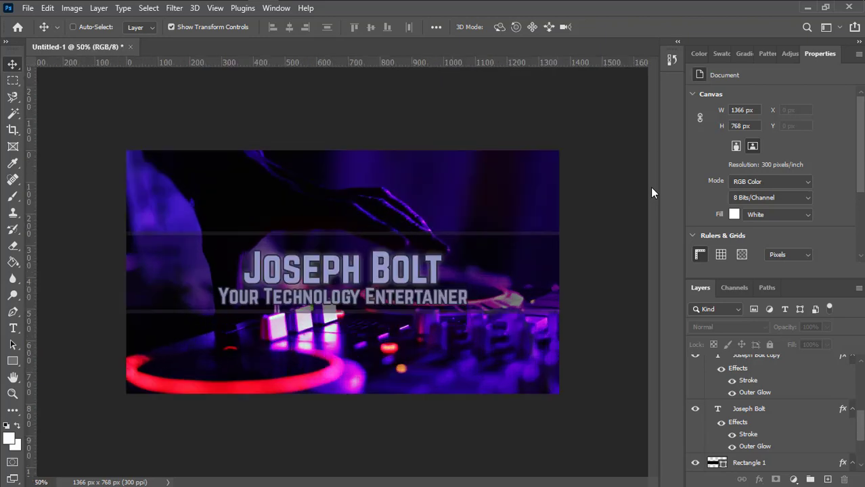
pyautogui.click(582, 293)
pyautogui.click(499, 269)
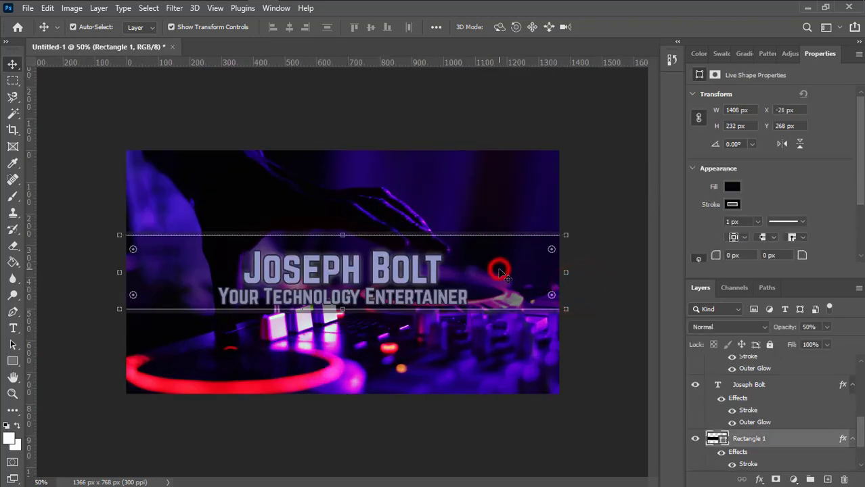
pyautogui.scroll(-2, 782, 383)
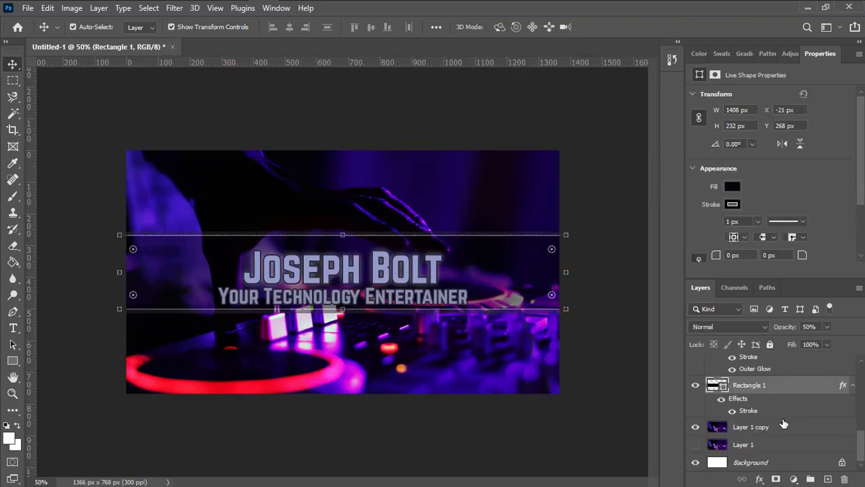
pyautogui.click(751, 462)
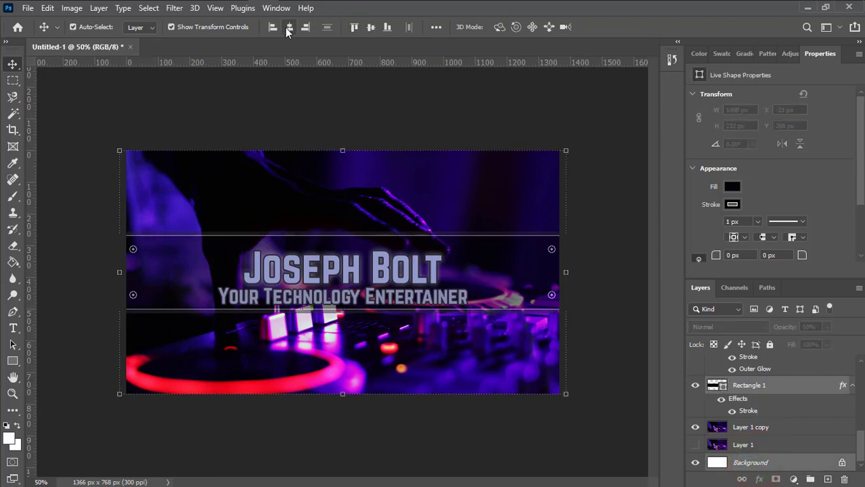
pyautogui.click(371, 27)
pyautogui.click(598, 289)
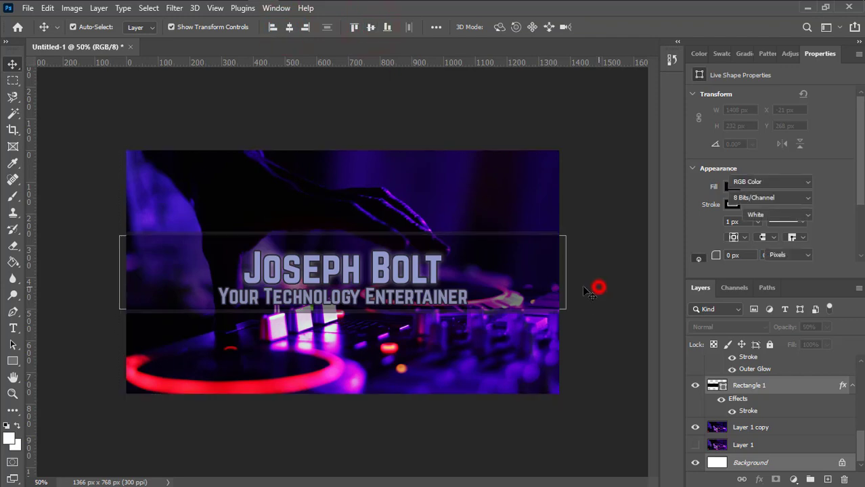
pyautogui.click(397, 261)
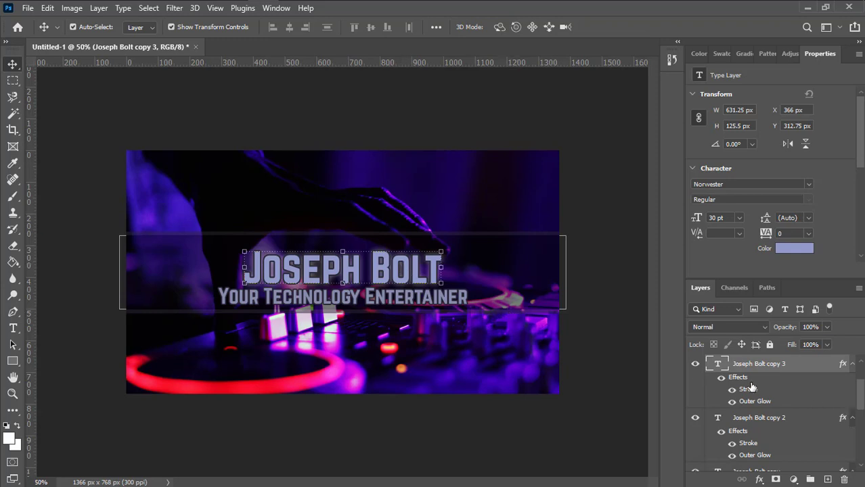
pyautogui.click(761, 420)
pyautogui.scroll(-1, 760, 419)
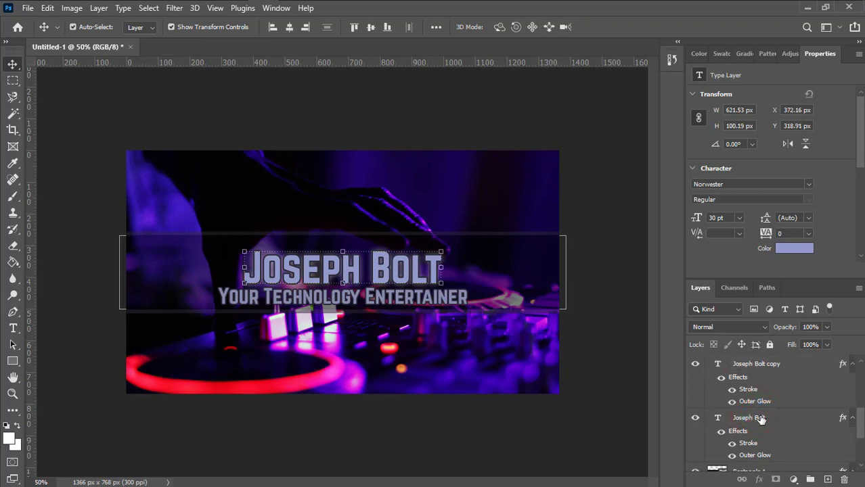
pyautogui.click(760, 420)
pyautogui.scroll(-1, 760, 420)
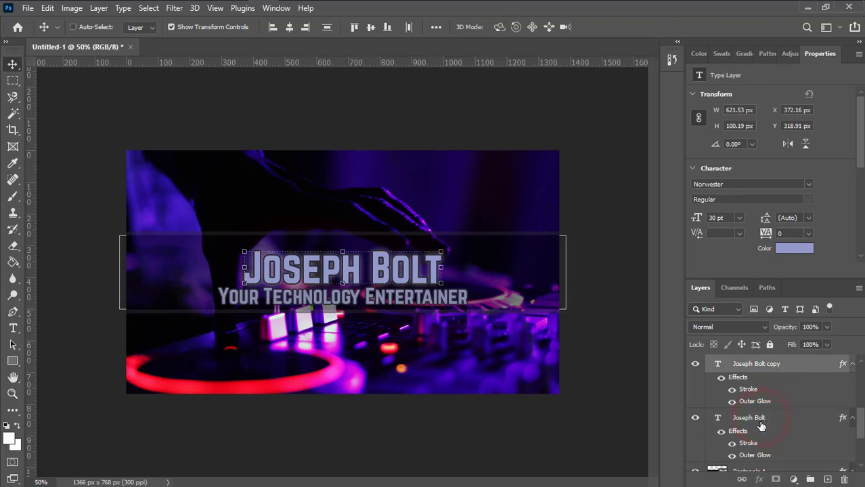
pyautogui.keyDown('ctrl'); pyautogui.click(760, 420); pyautogui.keyUp('ctrl')
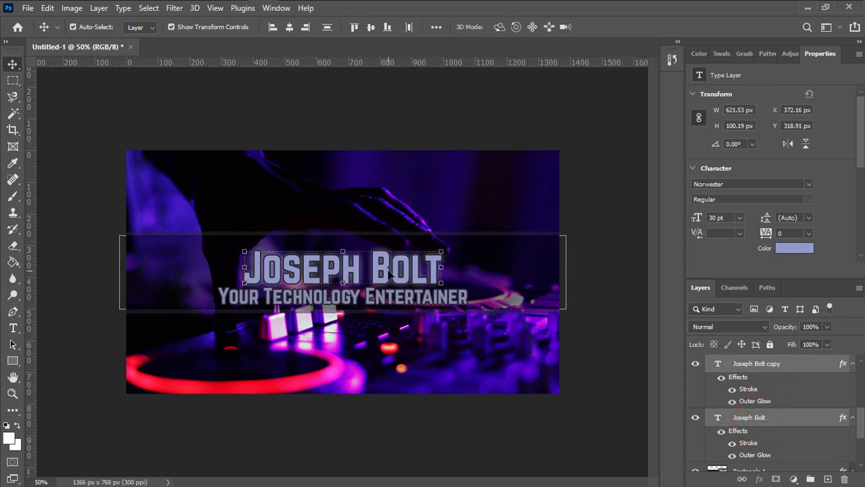
pyautogui.hotkey('ctrl', 'j')
pyautogui.press('Up')
pyautogui.press('Up')
pyautogui.press('Up')
pyautogui.press('Up')
pyautogui.press('Up')
pyautogui.press('Up')
pyautogui.press('Up')
pyautogui.press('Up')
pyautogui.press('Up')
pyautogui.press('Up')
pyautogui.press('Up')
pyautogui.press('Up')
pyautogui.press('Up')
pyautogui.press('Up')
pyautogui.press('Up')
pyautogui.press('Up')
pyautogui.press('Up')
pyautogui.press('Up')
pyautogui.press('Up')
pyautogui.press('Up')
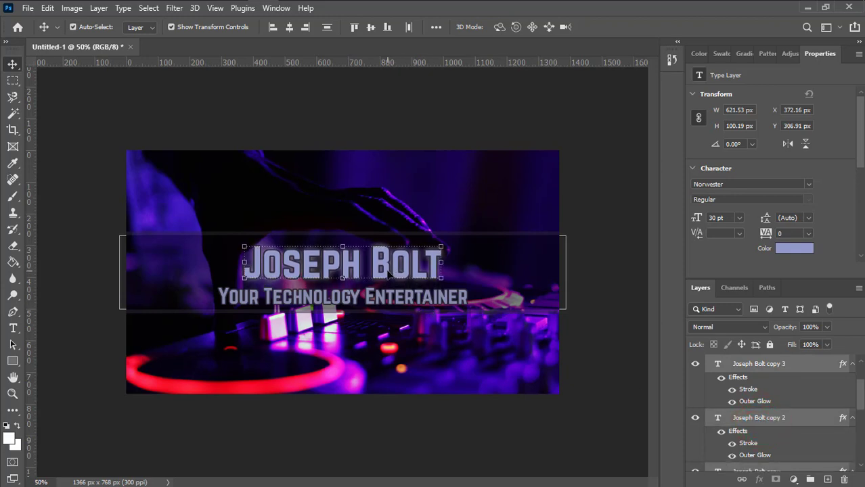
pyautogui.press('Up')
pyautogui.press('Up')
pyautogui.press('Up')
pyautogui.press('Up')
pyautogui.press('Up')
pyautogui.press('Up')
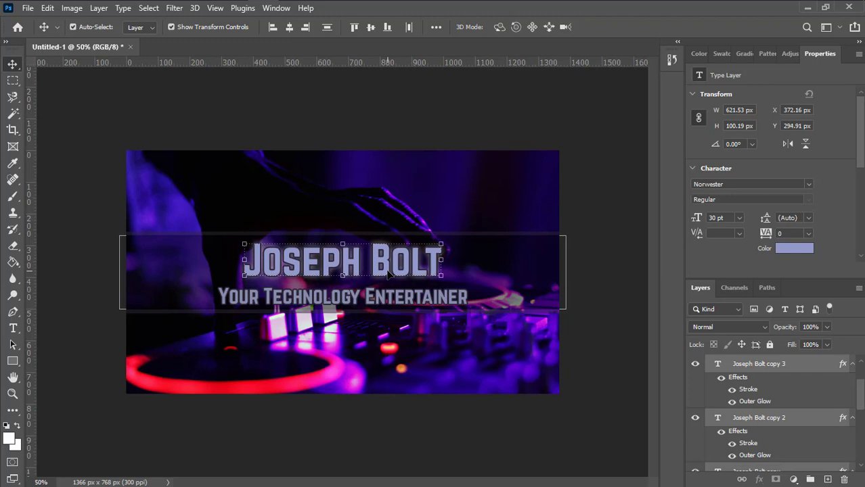
# Nudge the Your Technology Entertainer subtitle up to Y 414.88 px, closer to the title
pyautogui.click(385, 308)
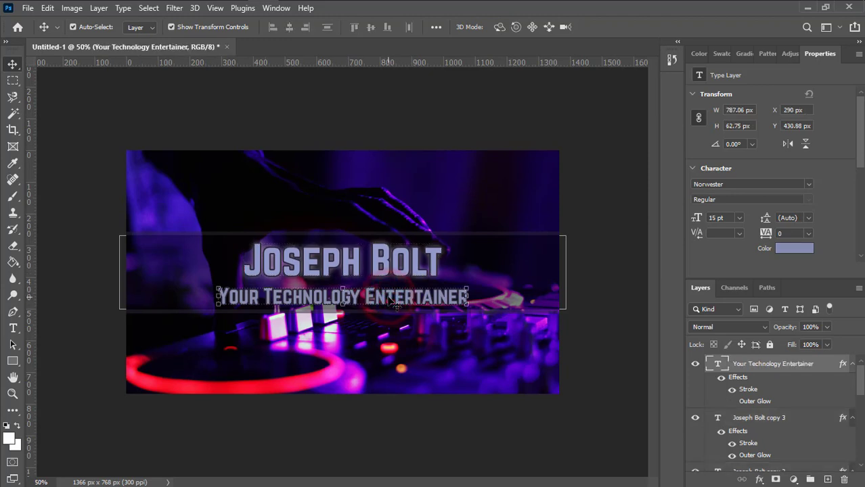
pyautogui.press('Up')
pyautogui.press('Up')
pyautogui.press('Up')
pyautogui.press('Up')
pyautogui.press('Up')
pyautogui.press('Up')
pyautogui.press('Up')
pyautogui.press('Up')
pyautogui.press('Up')
pyautogui.press('Up')
pyautogui.press('Up')
pyautogui.press('Up')
pyautogui.press('Up')
pyautogui.press('Up')
pyautogui.press('Up')
pyautogui.press('Up')
pyautogui.press('Up')
pyautogui.press('Up')
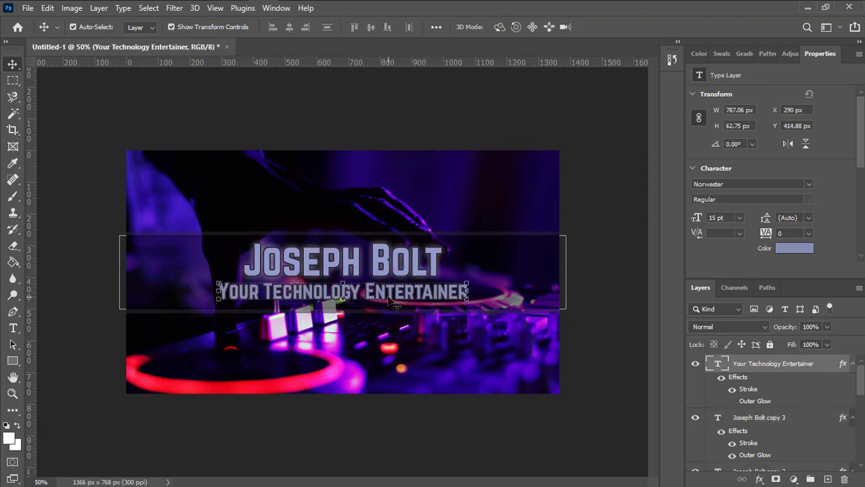
pyautogui.click(617, 355)
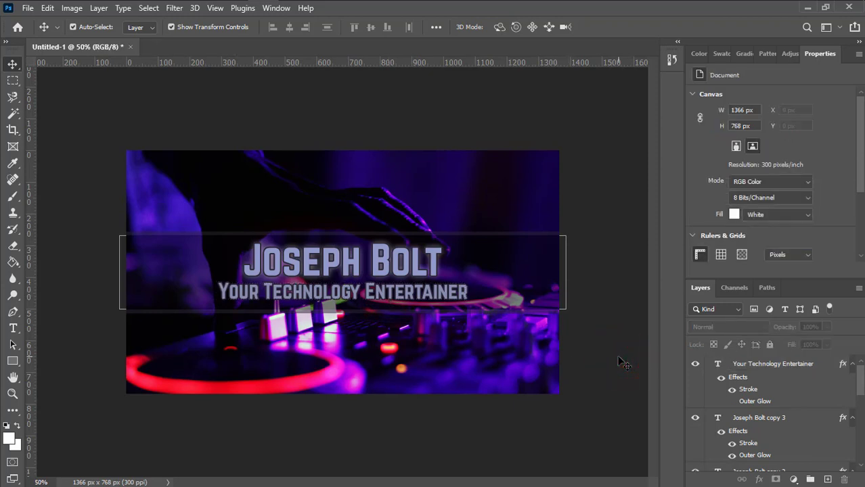
pyautogui.click(520, 239)
pyautogui.click(585, 231)
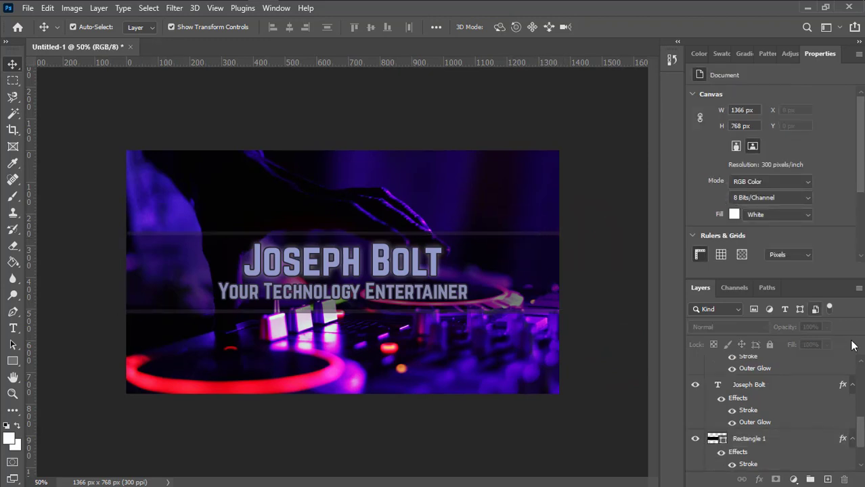
pyautogui.scroll(5, 804, 401)
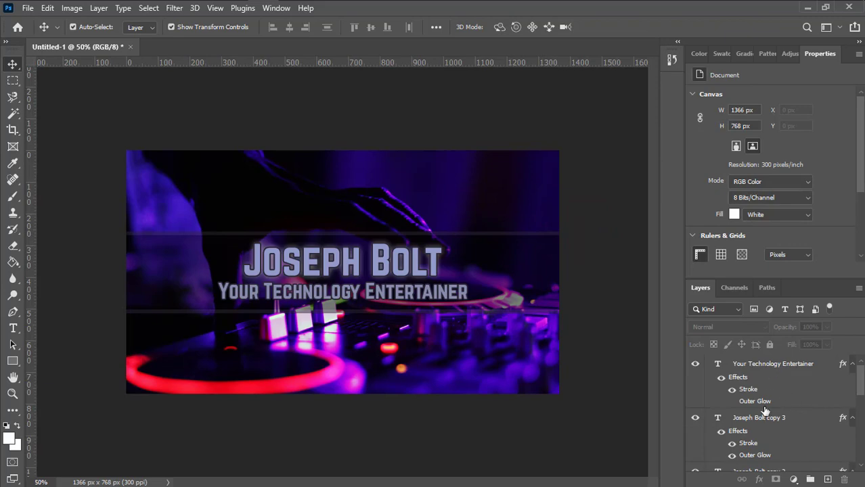
pyautogui.scroll(-5, 765, 410)
# Recolour Rectangle 1's stroke to lavender #8979a2 at 10 px
pyautogui.click(764, 387)
pyautogui.rightClick(772, 387)
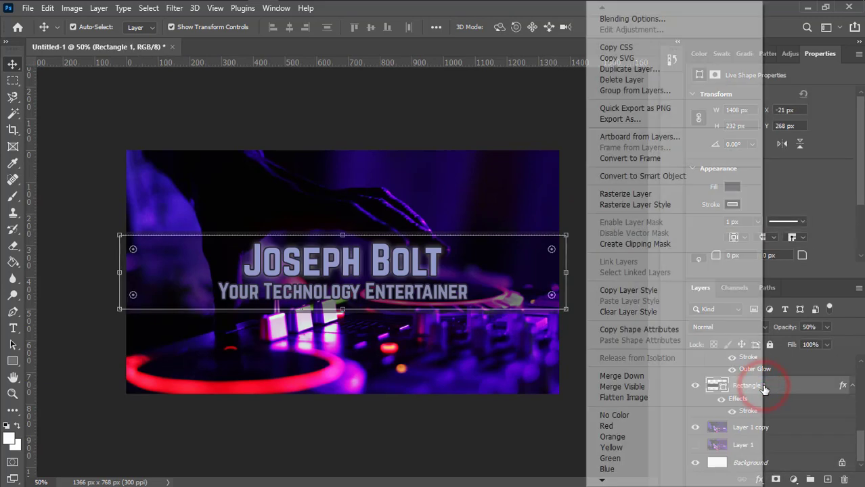
pyautogui.click(631, 19)
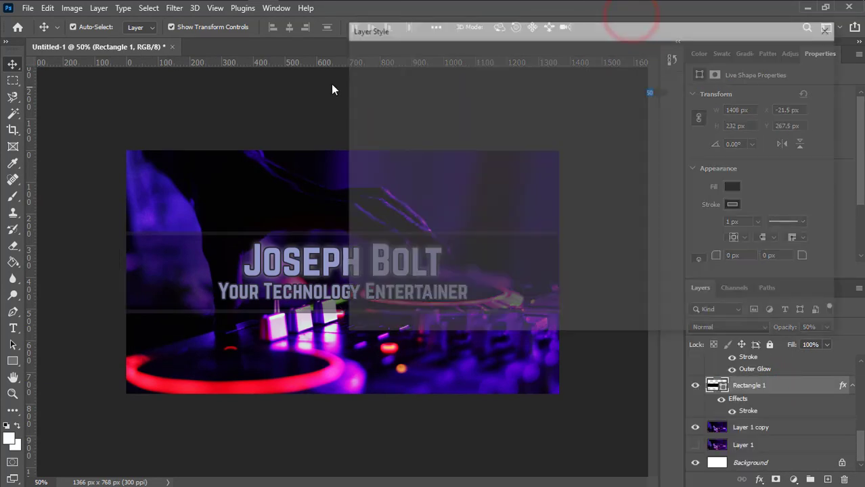
pyautogui.moveTo(371, 33); pyautogui.dragTo(508, 80)
pyautogui.click(511, 182)
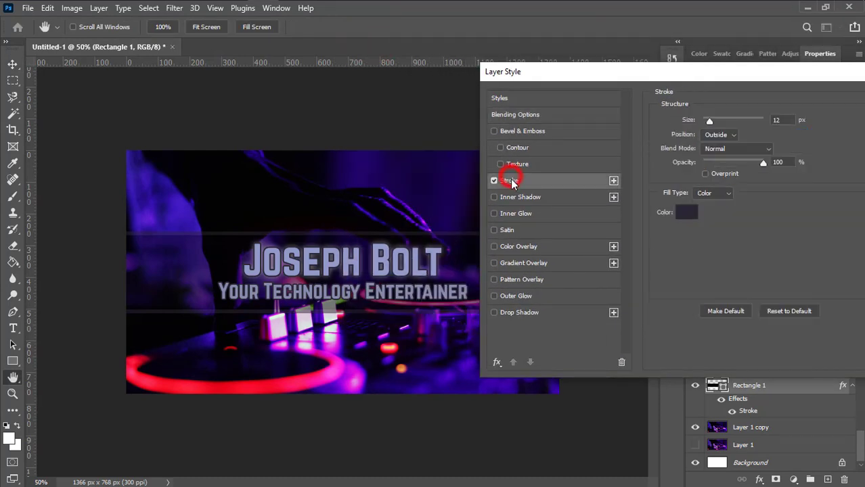
pyautogui.click(690, 213)
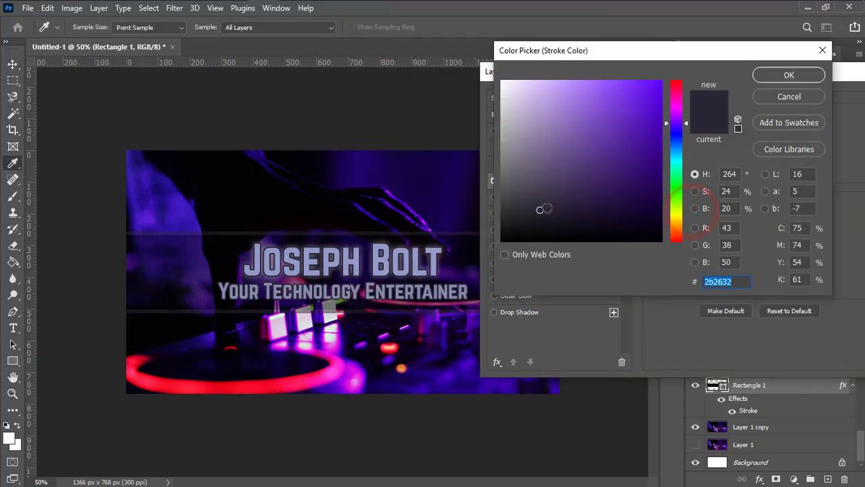
pyautogui.moveTo(540, 204)
pyautogui.mouseDown()
pyautogui.moveTo(540, 153)
pyautogui.moveTo(529, 136)
pyautogui.moveTo(542, 139)
pyautogui.mouseUp()
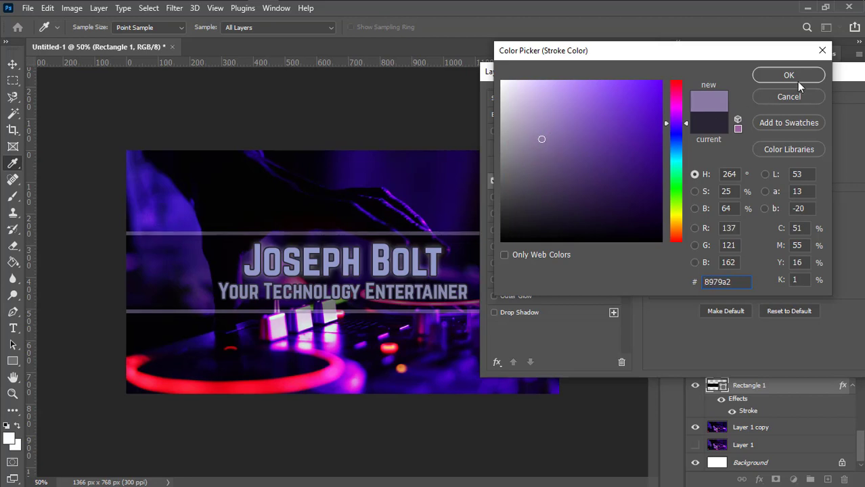
pyautogui.click(796, 77)
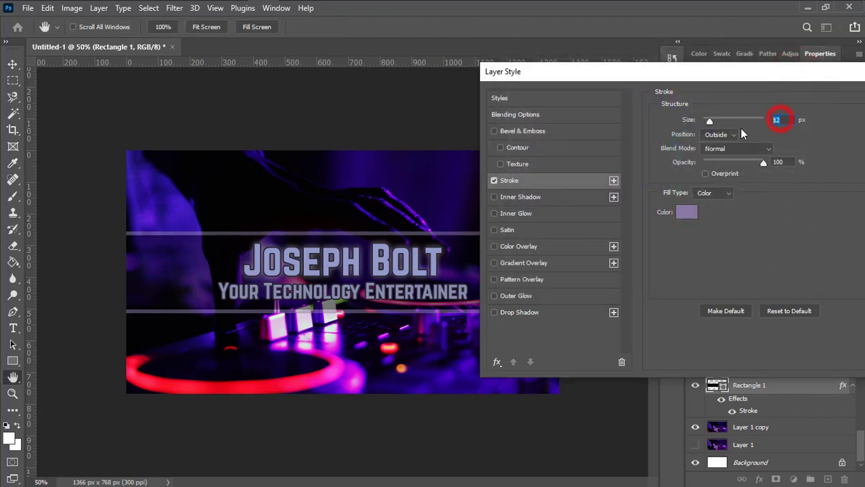
pyautogui.write('9')
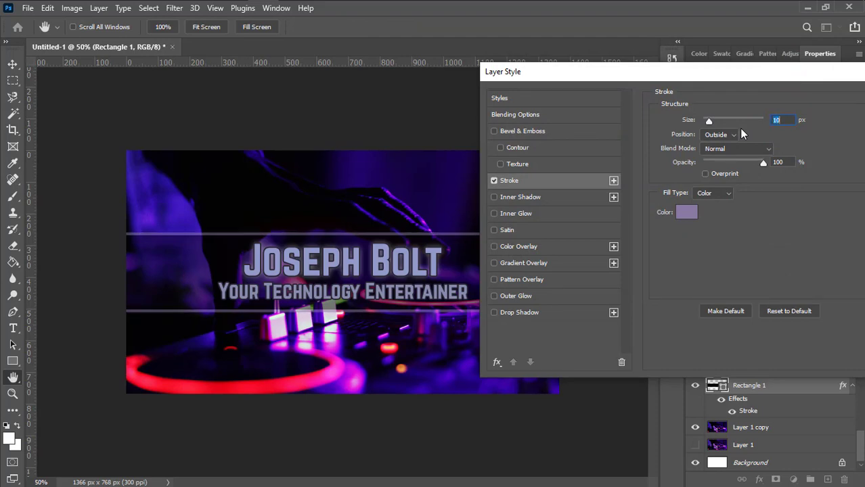
pyautogui.moveTo(762, 71); pyautogui.dragTo(468, 59)
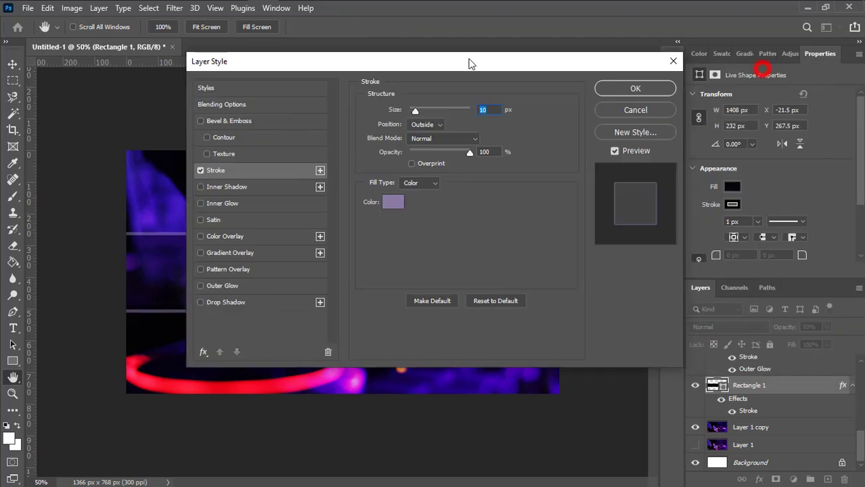
pyautogui.click(646, 87)
pyautogui.click(619, 274)
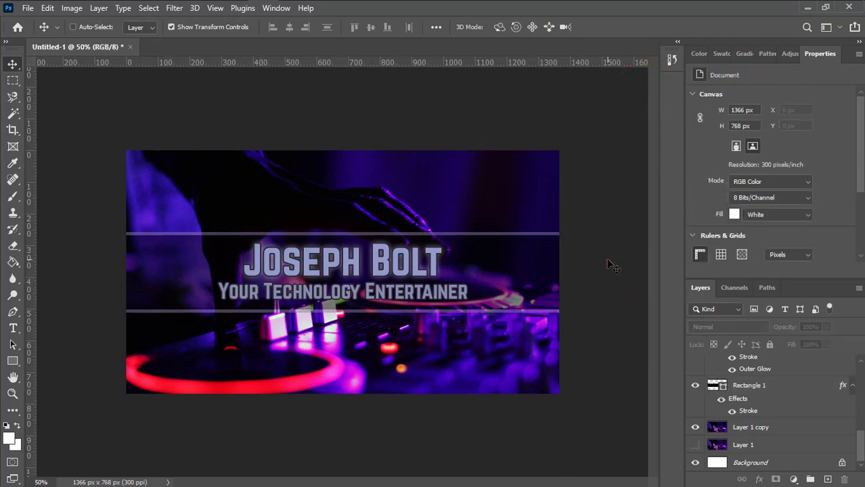
# Preview the banner as PNG-24 in Save for Web, panning across title and subtitle, then cancel
pyautogui.hotkey('ctrl', 'alt', 'shift', 's')
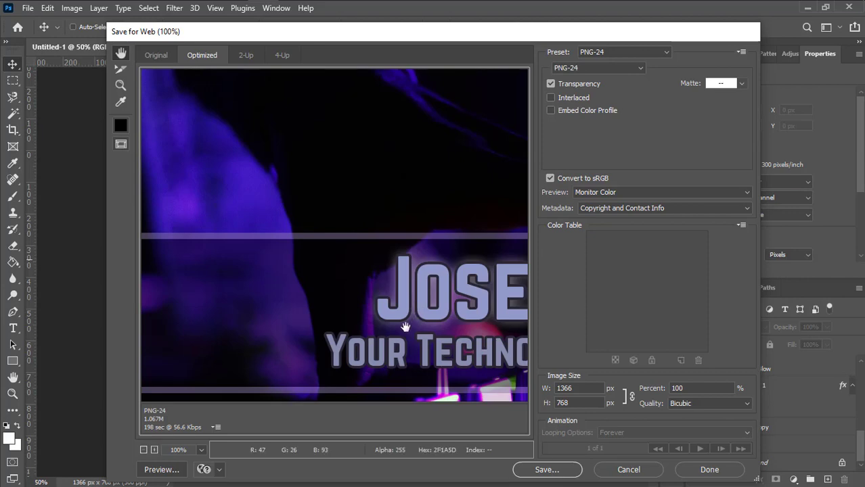
pyautogui.scroll(-3, 379, 298)
pyautogui.moveTo(326, 231); pyautogui.dragTo(460, 154)
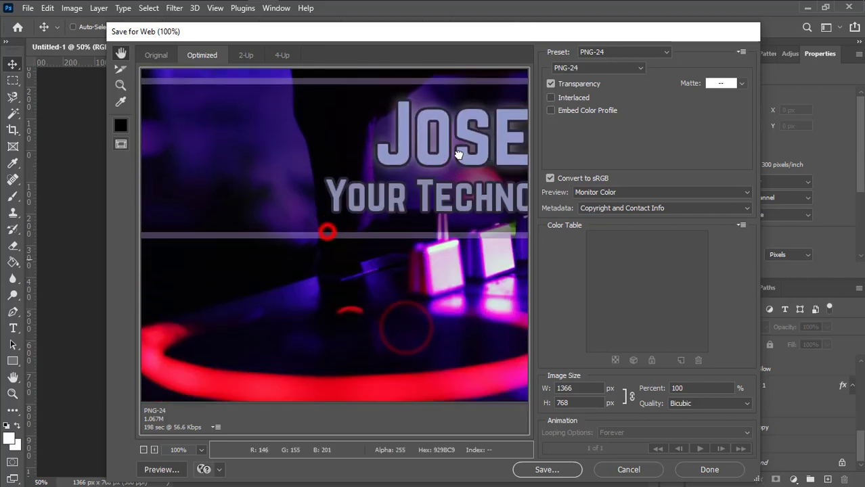
pyautogui.moveTo(352, 345); pyautogui.dragTo(162, 262)
pyautogui.moveTo(367, 206); pyautogui.dragTo(248, 278)
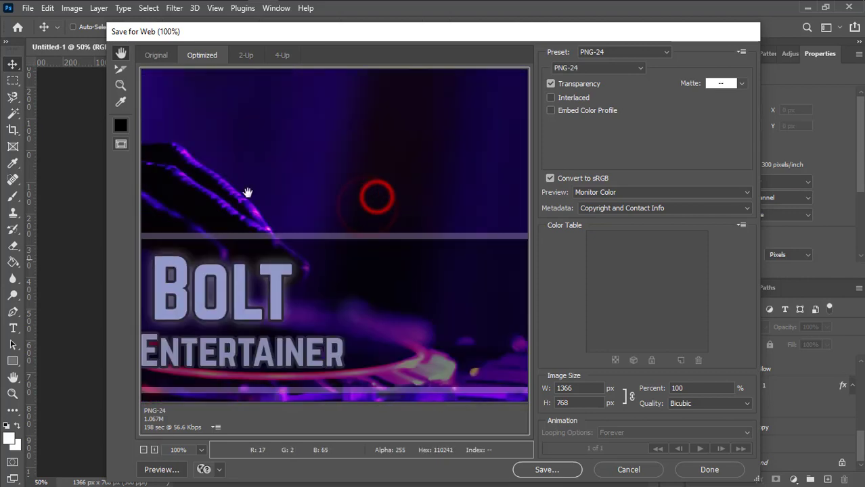
pyautogui.moveTo(247, 193); pyautogui.dragTo(475, 285)
pyautogui.moveTo(376, 278); pyautogui.dragTo(305, 200)
pyautogui.moveTo(422, 351); pyautogui.dragTo(511, 205)
pyautogui.moveTo(310, 310); pyautogui.dragTo(495, 269)
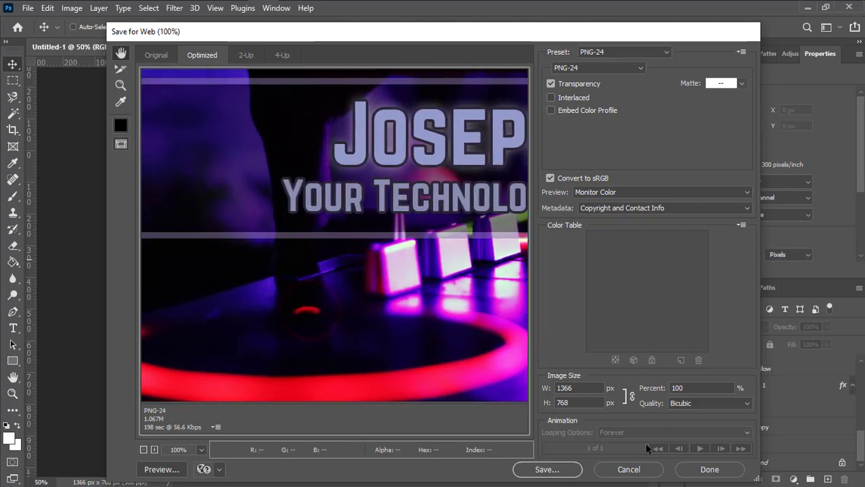
pyautogui.click(631, 470)
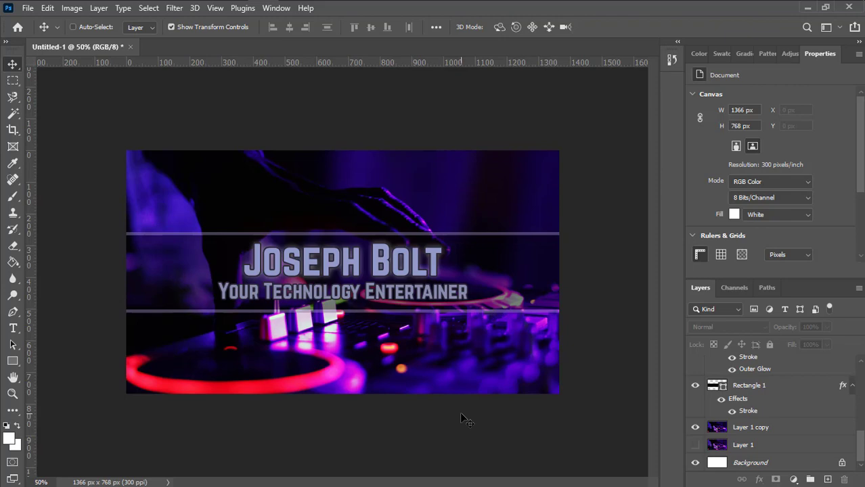
pyautogui.hotkey('ctrl', 'alt', 'shift', 's')
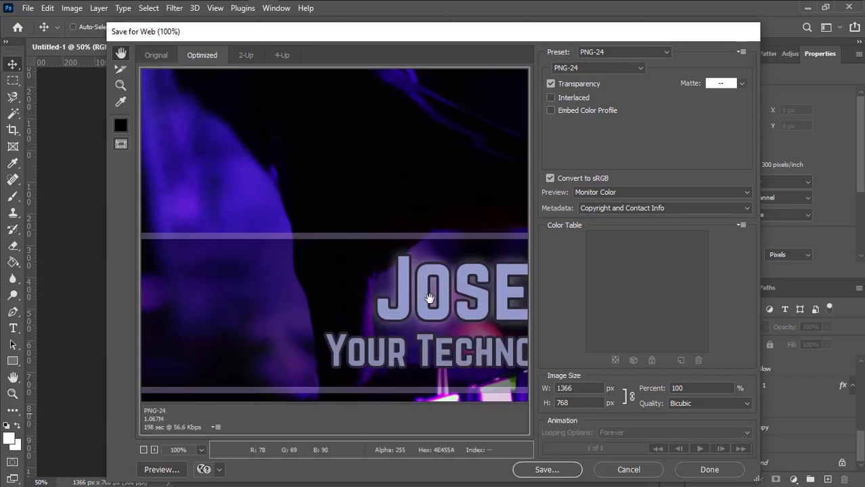
pyautogui.moveTo(429, 299); pyautogui.dragTo(388, 203)
pyautogui.moveTo(437, 260); pyautogui.dragTo(316, 229)
pyautogui.moveTo(446, 258); pyautogui.dragTo(375, 292)
pyautogui.click(547, 469)
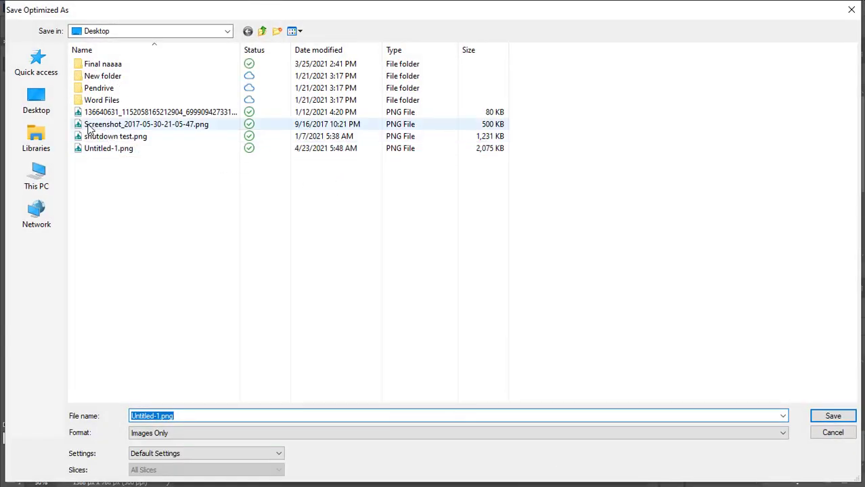
# Save the PNG to the Desktop as 'New Wallpaper' and minimize Photoshop
pyautogui.click(35, 101)
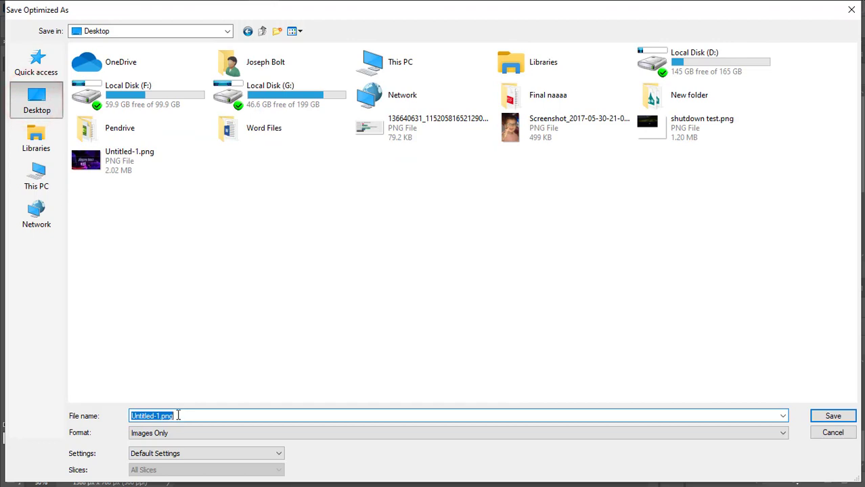
pyautogui.write('new')
pyautogui.press('BackSpace')
pyautogui.press('BackSpace')
pyautogui.press('BackSpace')
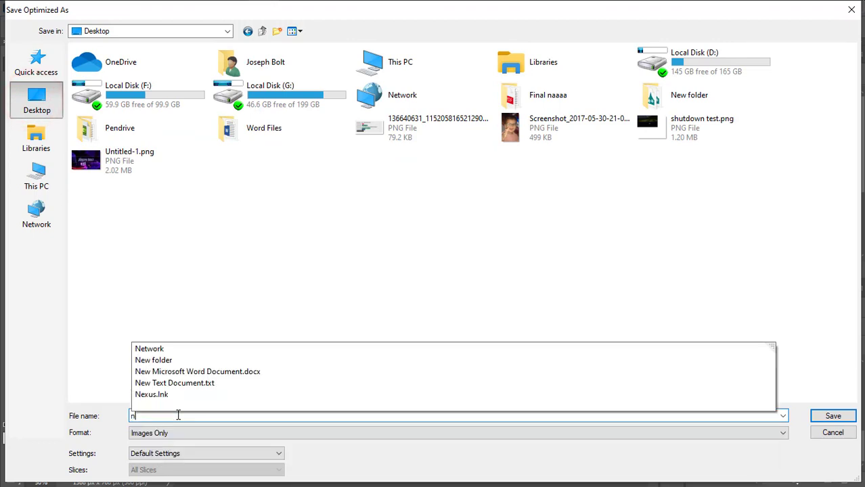
pyautogui.write('New')
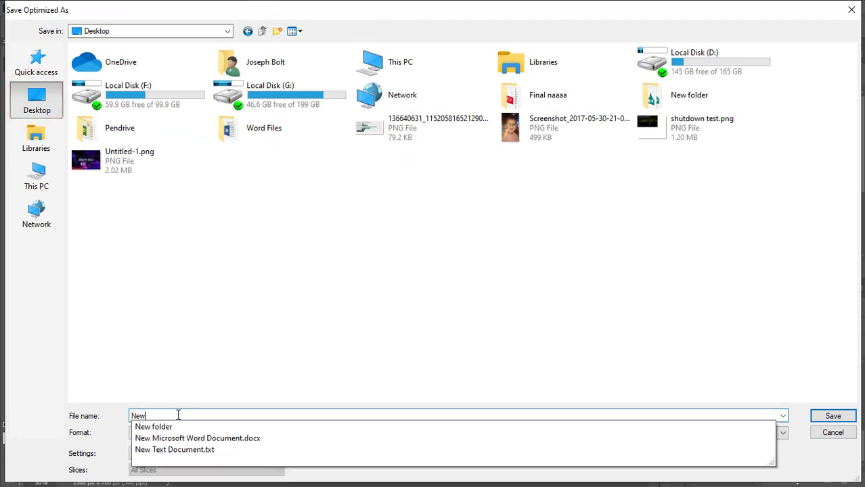
pyautogui.write(' Wallpaper')
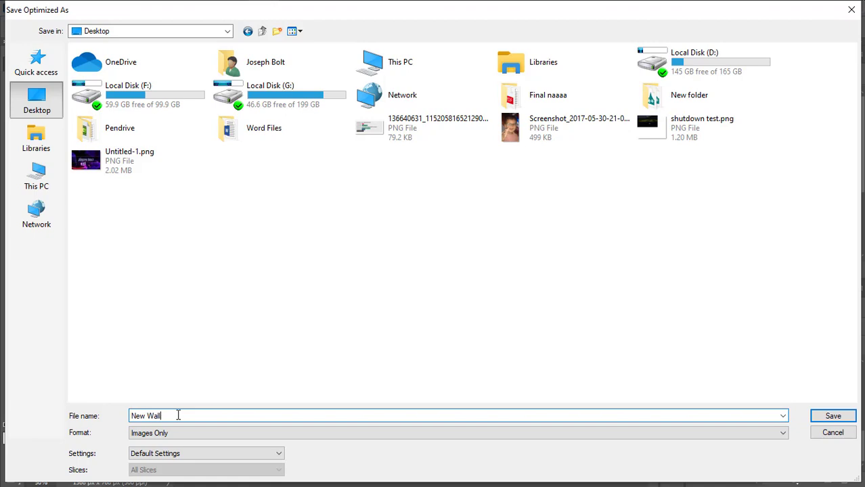
pyautogui.click(833, 415)
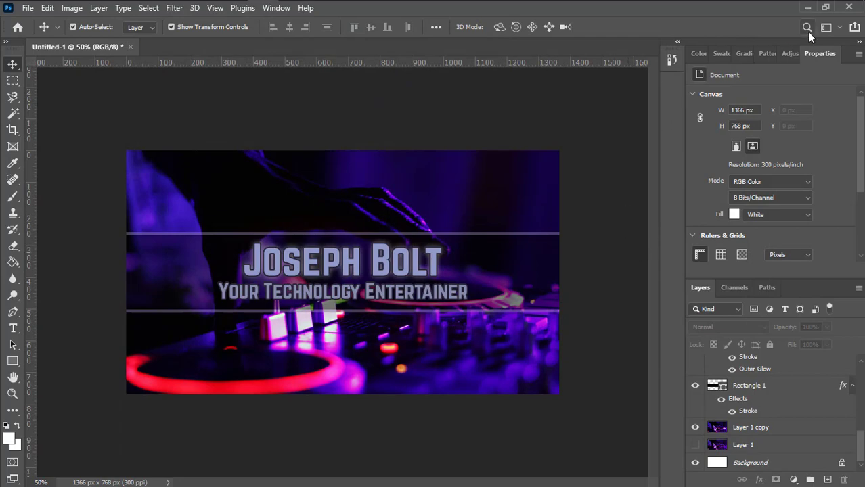
pyautogui.click(807, 7)
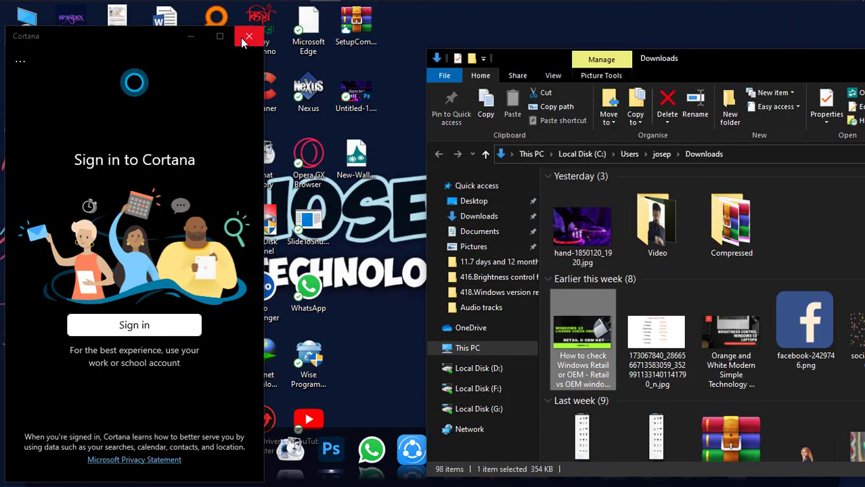